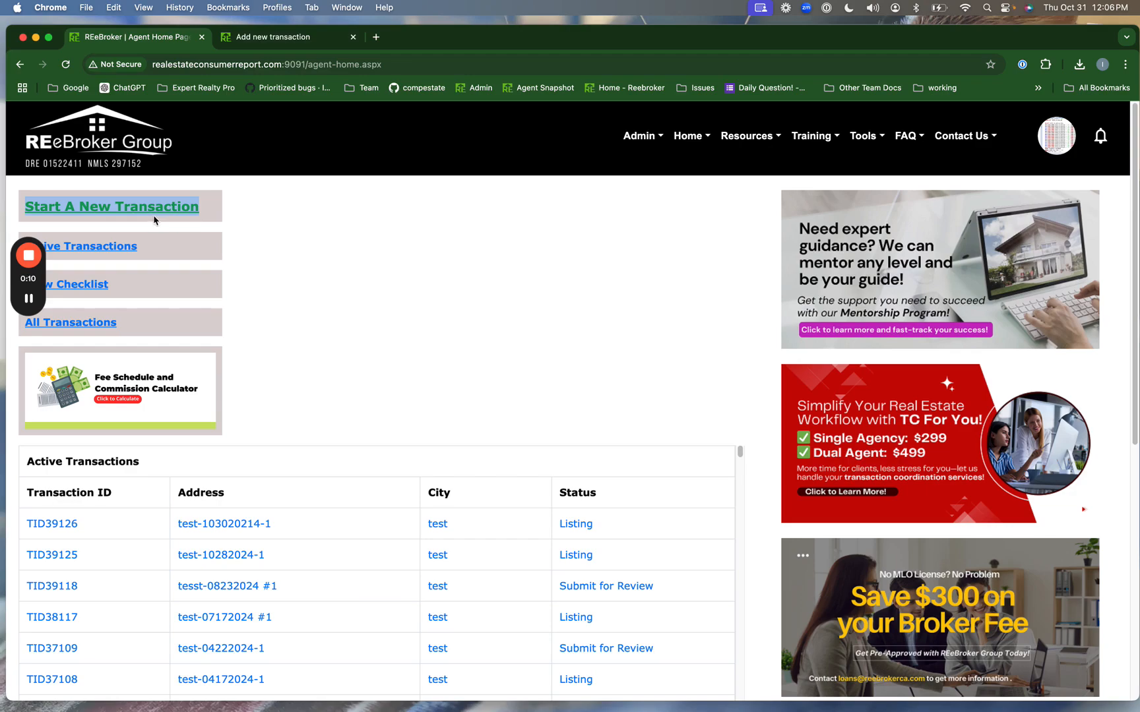
- Start a new transaction from the agent home page and dismiss the promotional popup
left_click(146, 209)
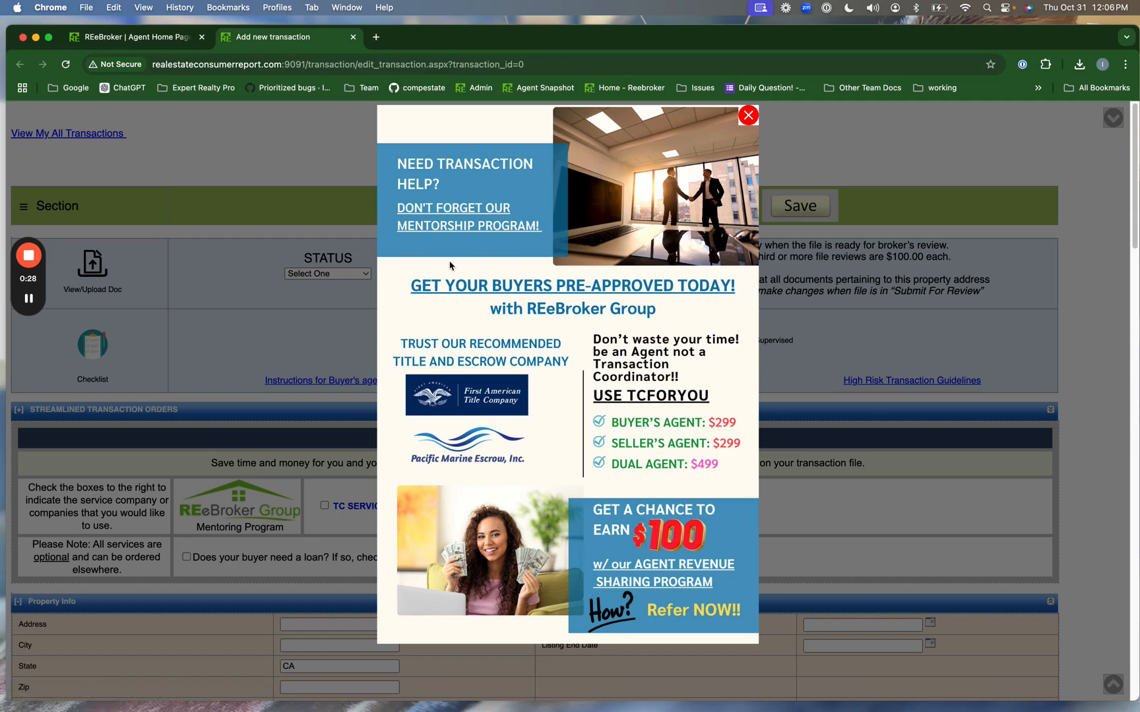
left_click(748, 117)
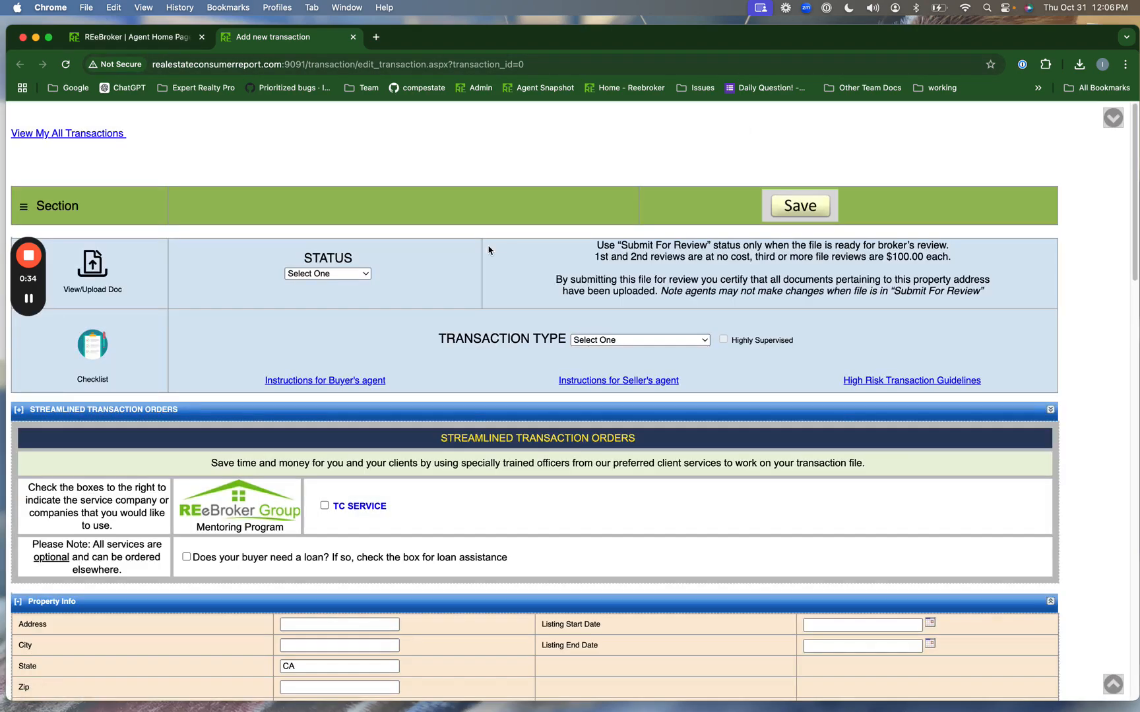
- Choose Open/Escrow as the status and Buyer's agent (Regular 1-4 unit) as the transaction type
scroll(398, 269, "down", 1)
left_click(345, 235)
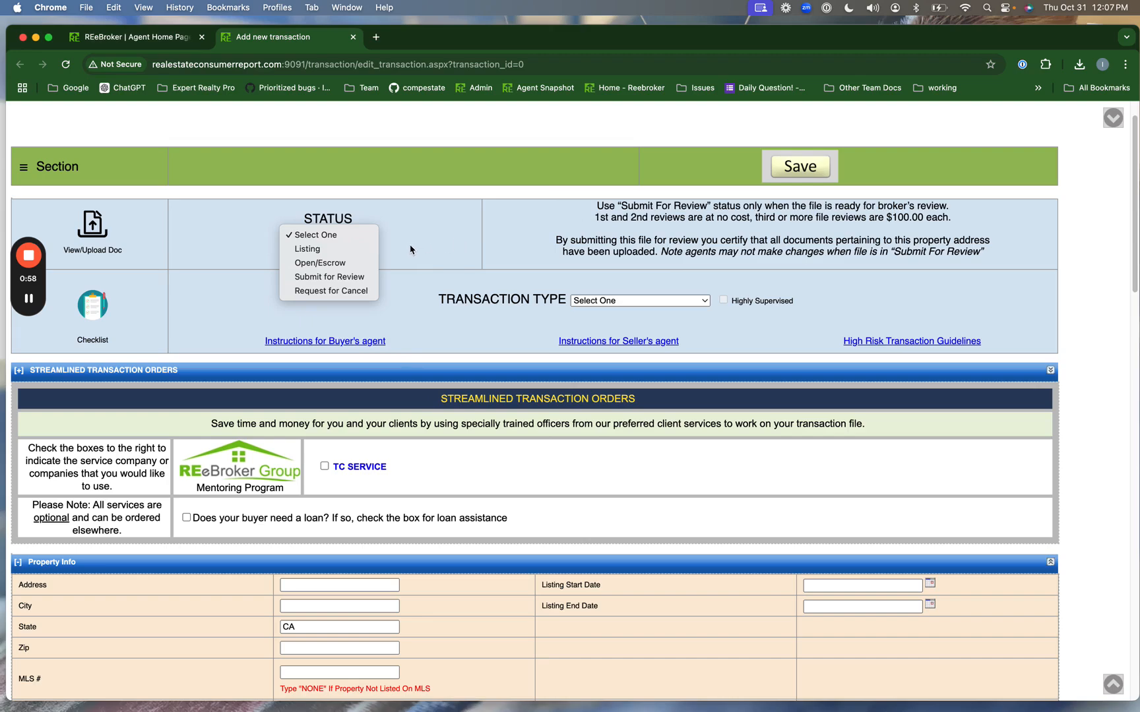
left_click(333, 263)
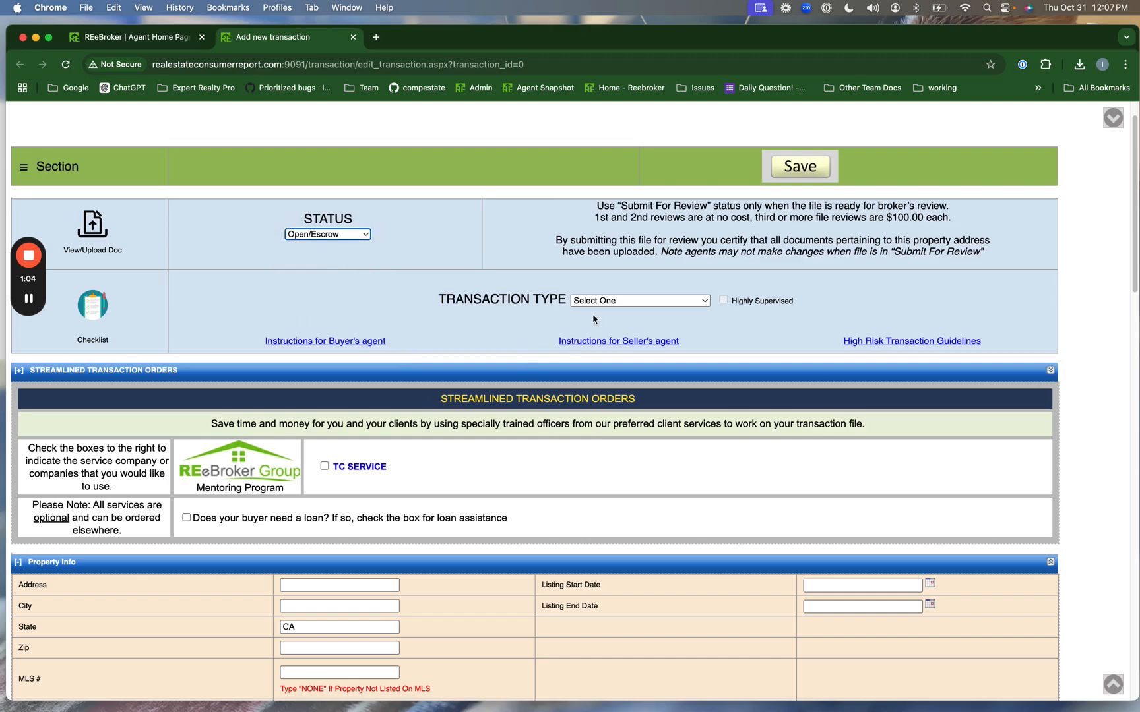
left_click(614, 302)
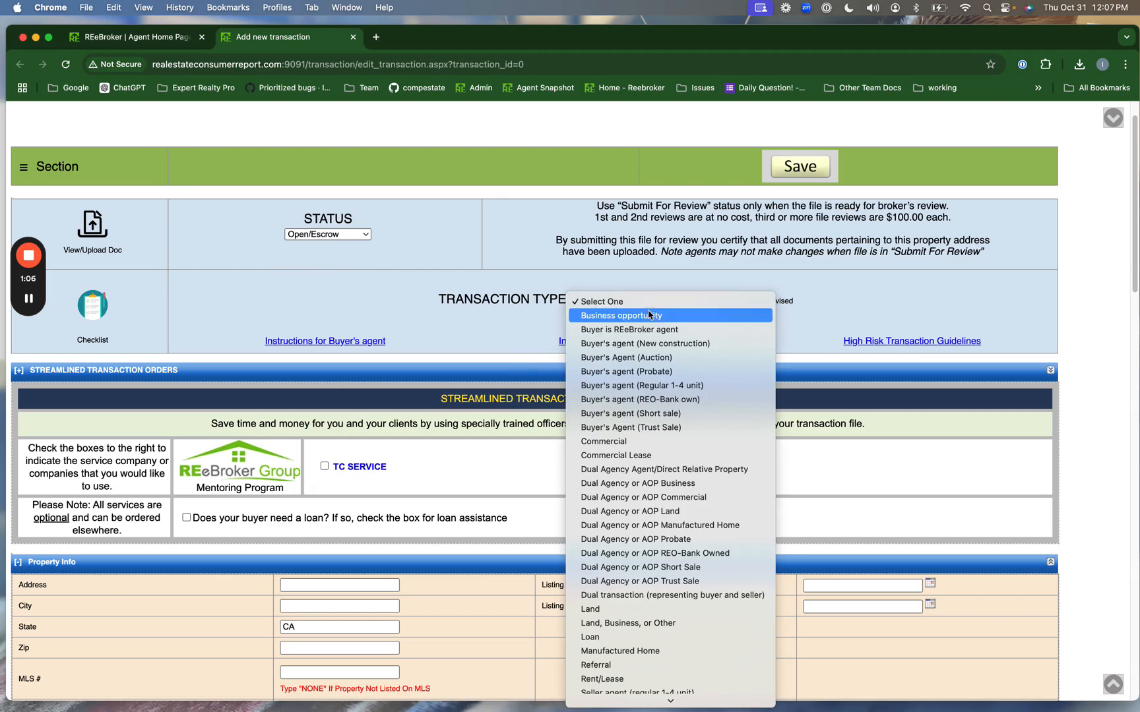
scroll(650, 315, "down", 3)
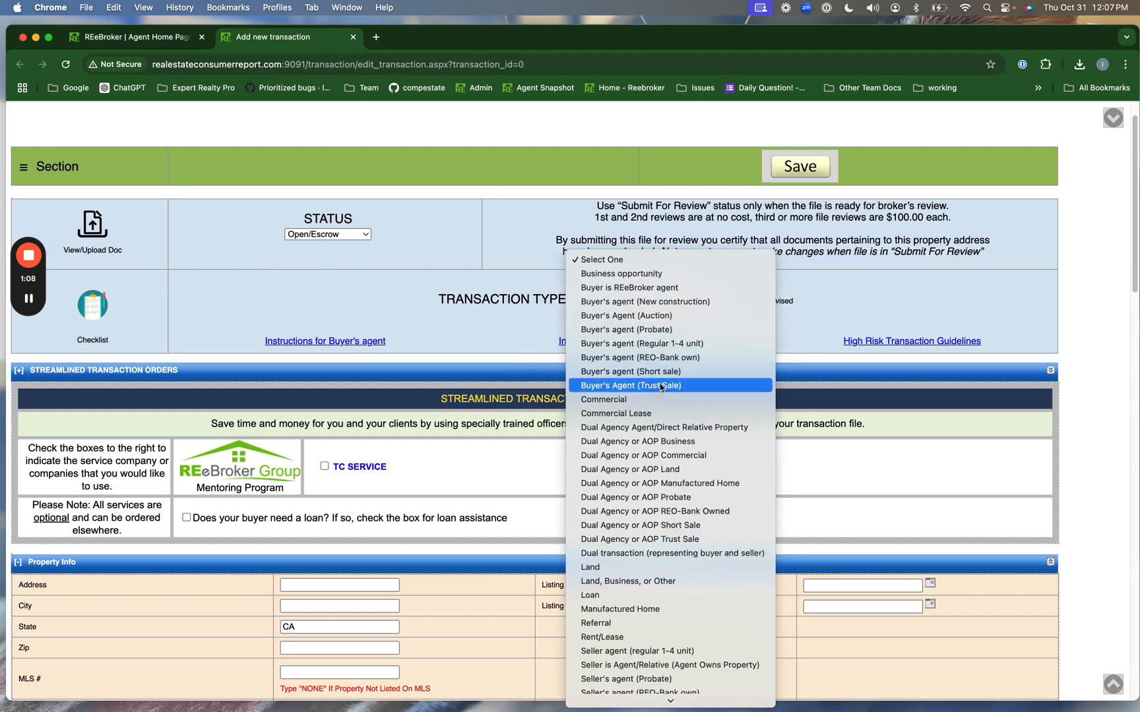
scroll(653, 388, "down", 3)
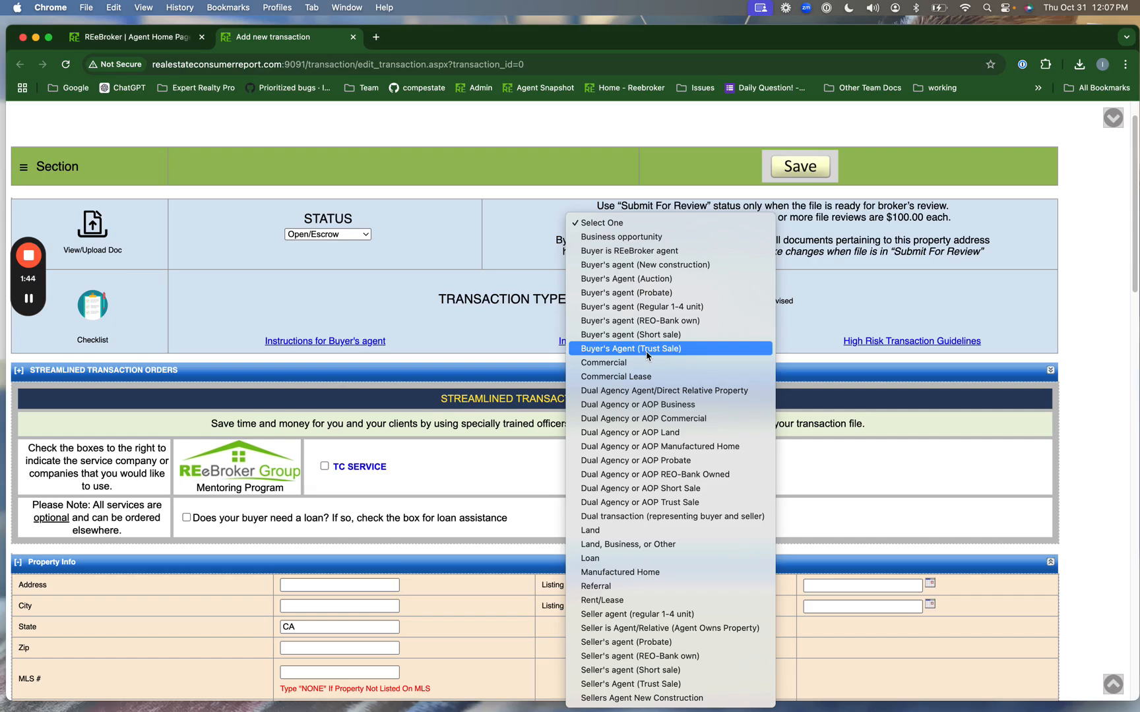
left_click(651, 308)
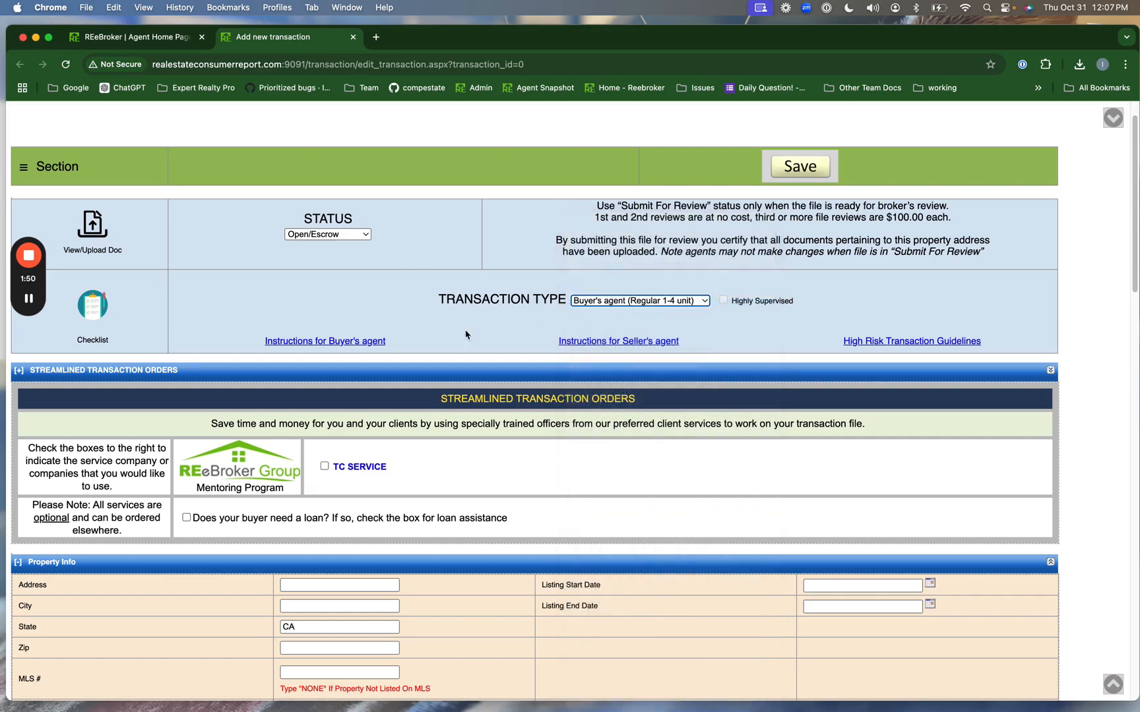
scroll(440, 343, "down", 2)
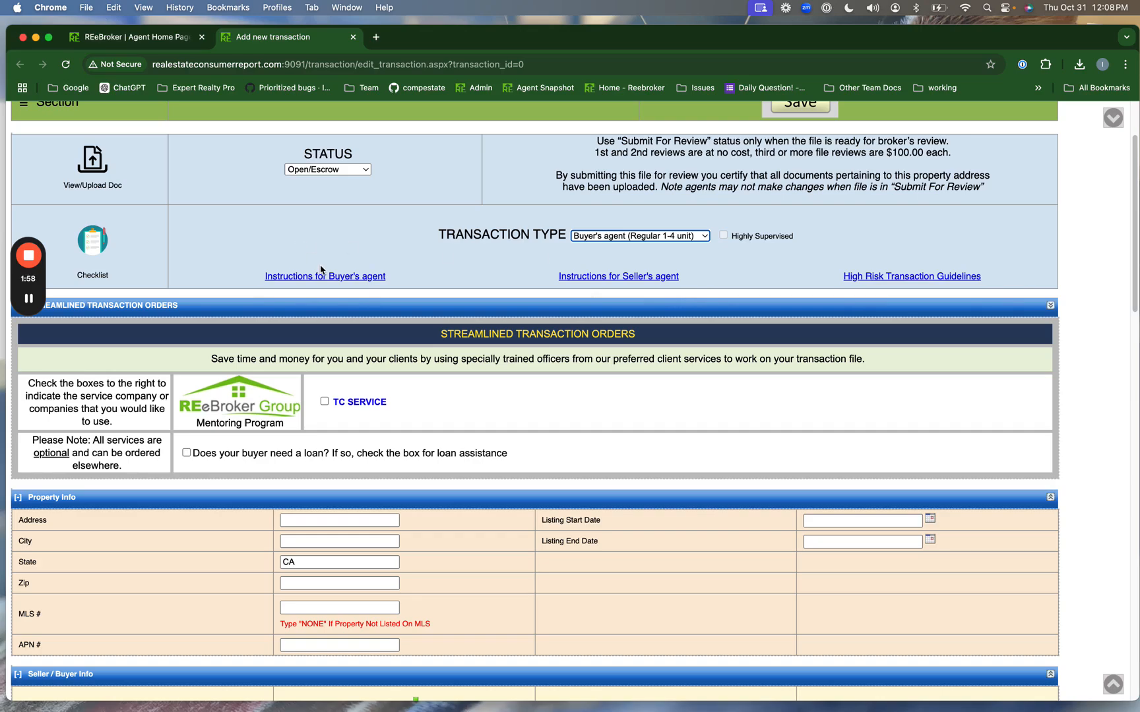
- Enter the property's street address in Property Info
scroll(321, 269, "down", 2)
scroll(320, 269, "up", 2)
scroll(321, 269, "down", 3)
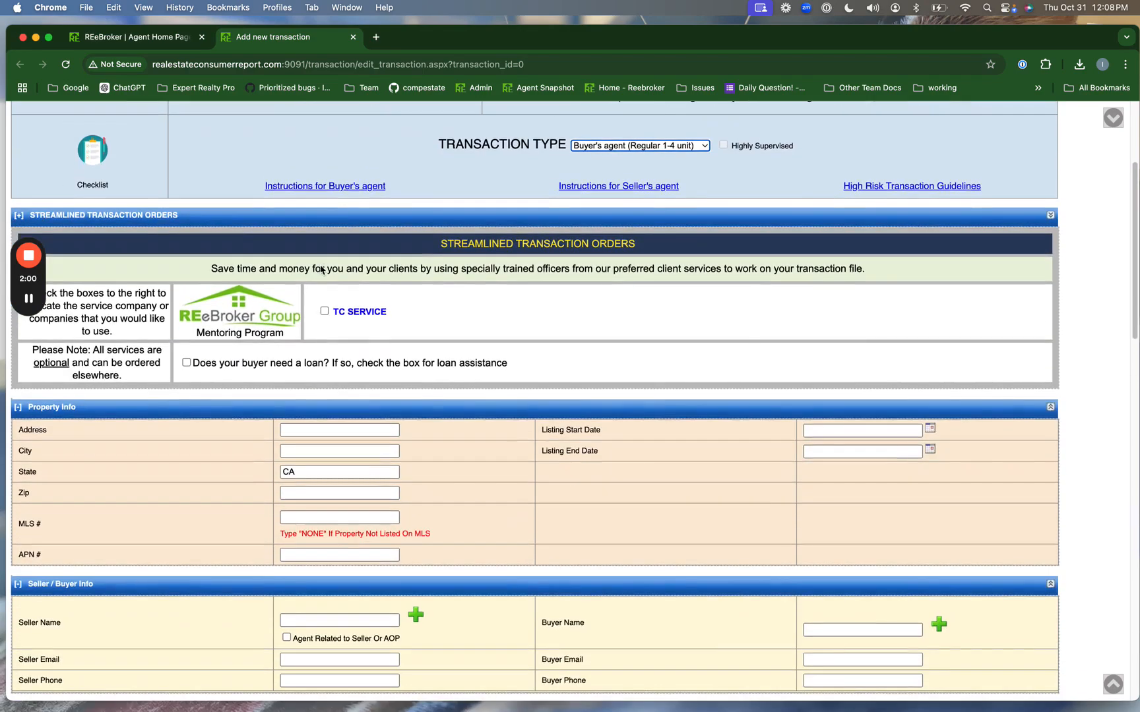
scroll(333, 242, "up", 4)
scroll(333, 242, "up", 1)
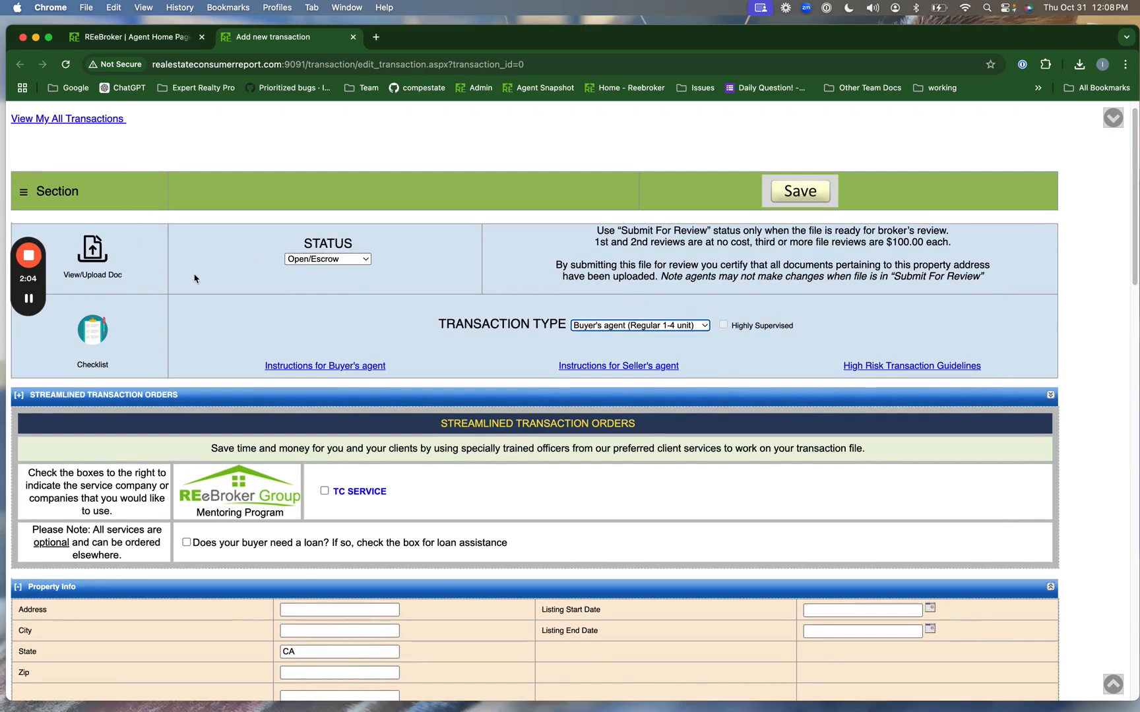
scroll(475, 376, "down", 4)
scroll(474, 377, "down", 1)
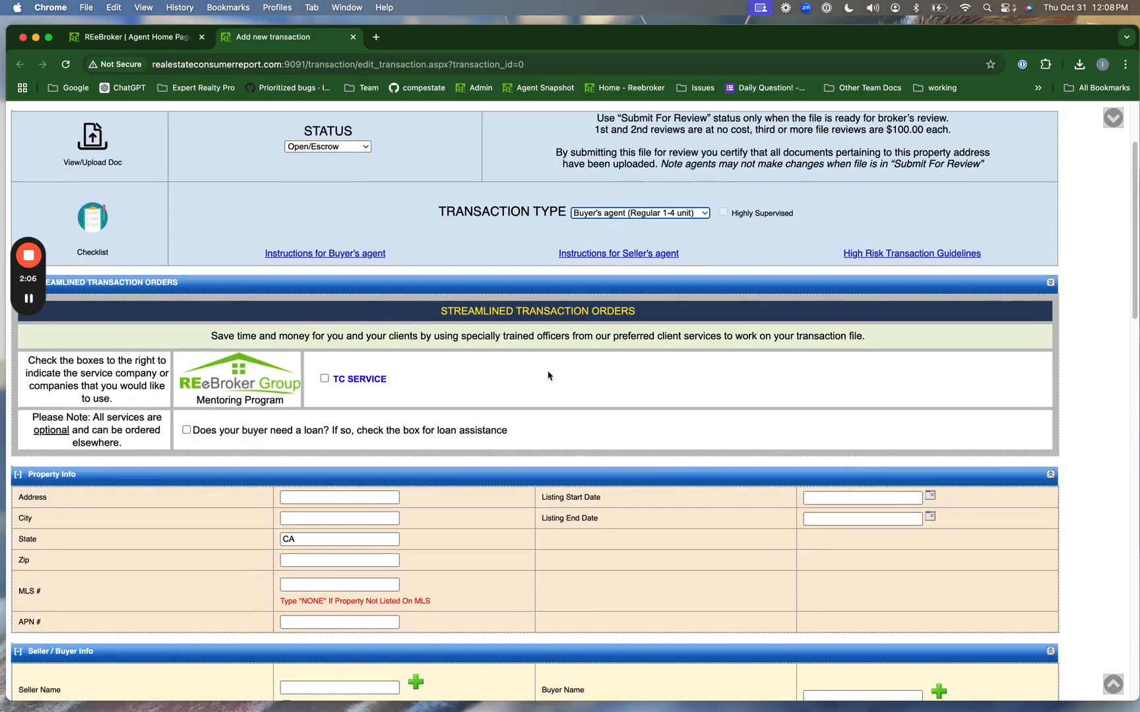
scroll(560, 376, "down", 4)
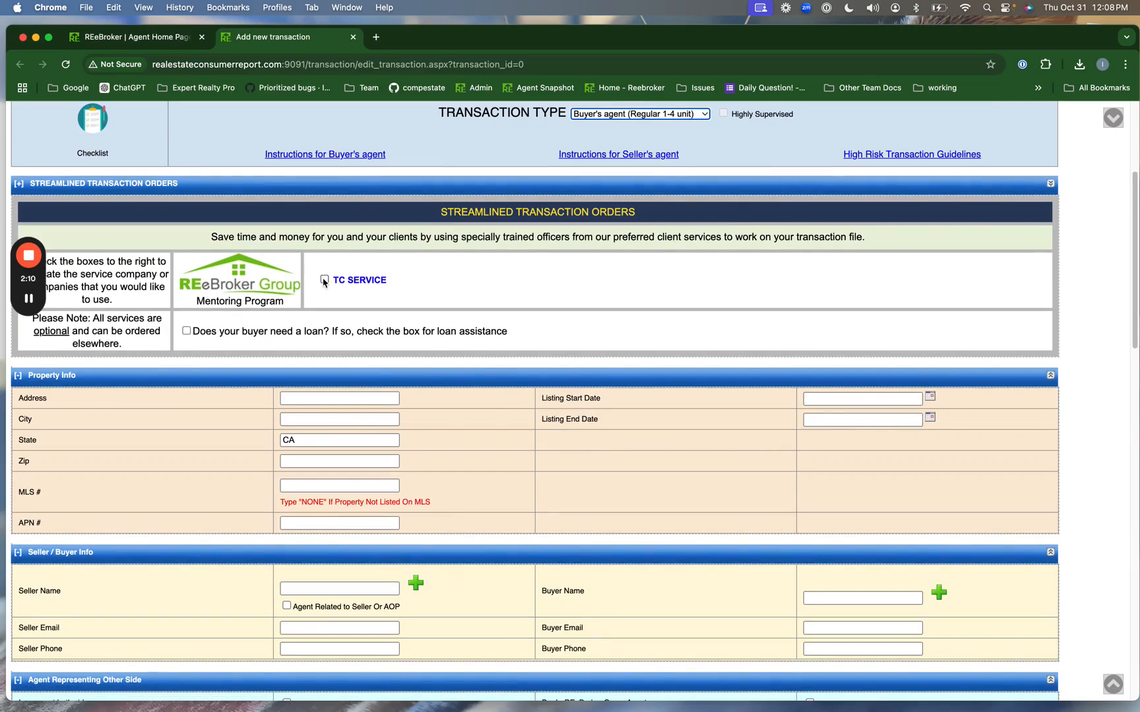
left_click(343, 398)
scroll(336, 409, "down", 3)
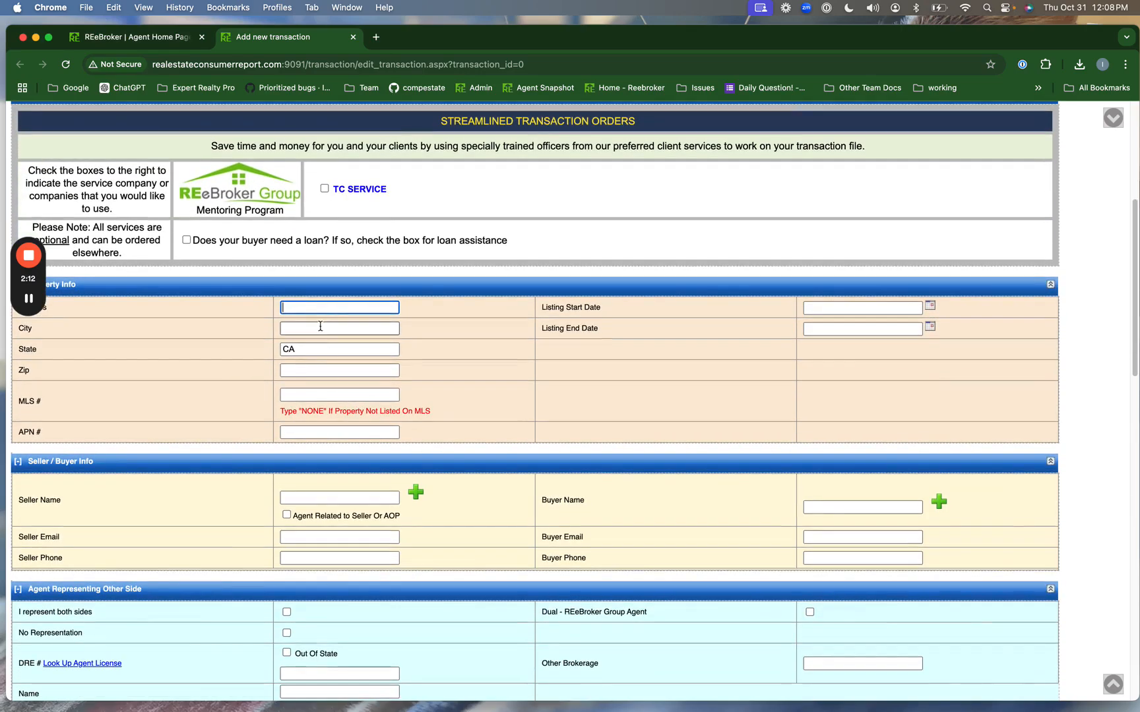
scroll(320, 328, "up", 2)
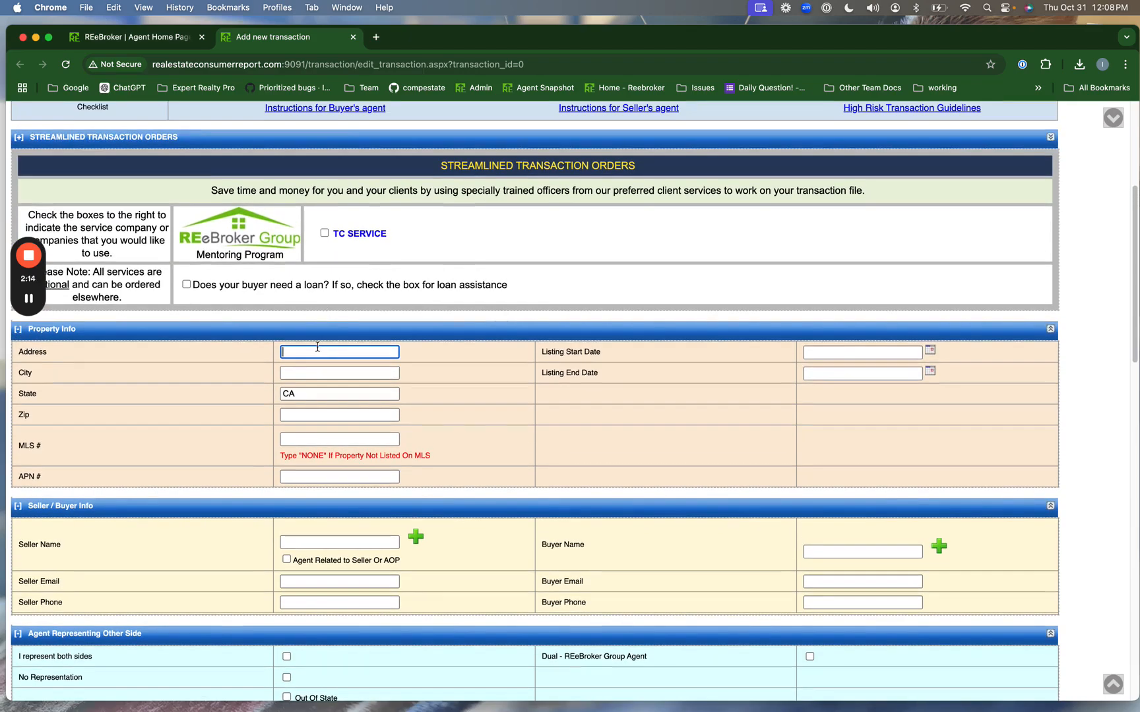
type("123 45 Main Street")
- Fill in the property's city and zip, MLS # HAG67777 and APN # AJSON998
key("Tab")
key("Tab")
type("San Diego")
key("Tab")
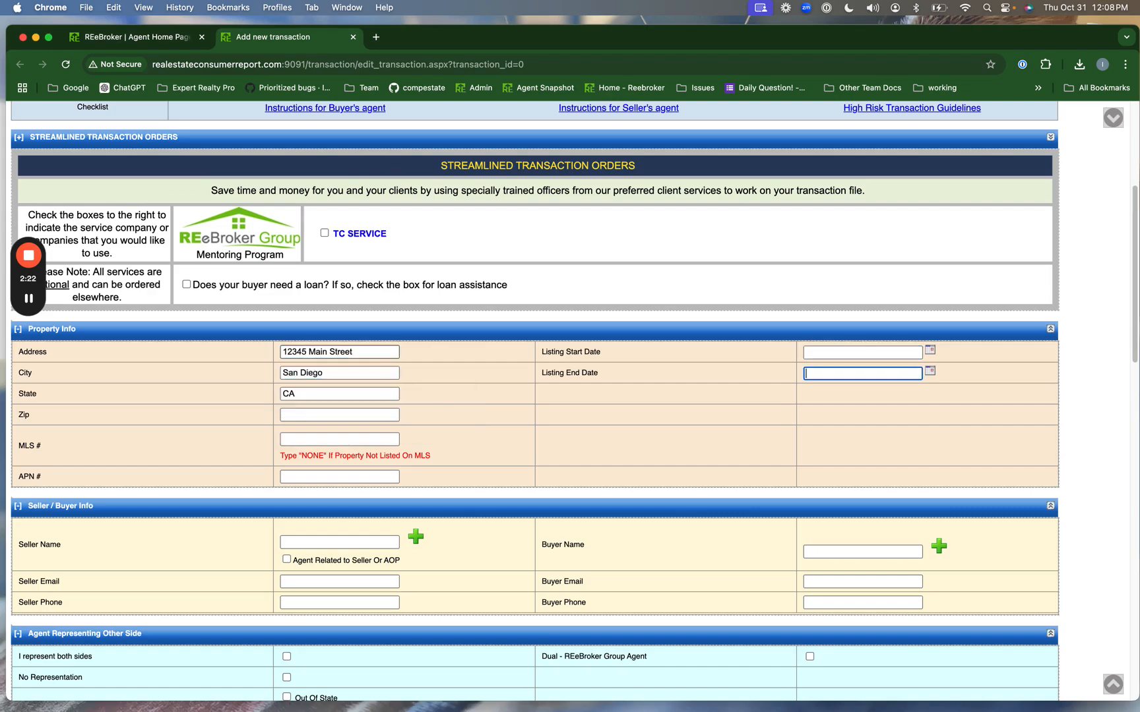
key("Tab")
key("Tab")
type("92011")
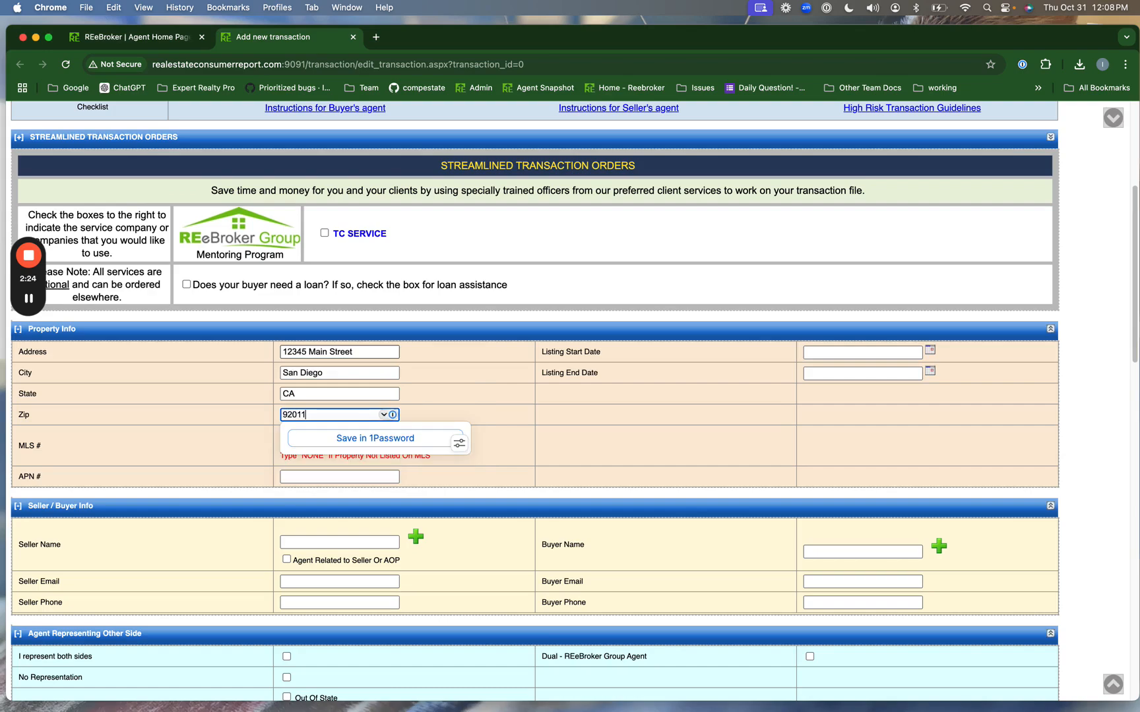
key("Tab")
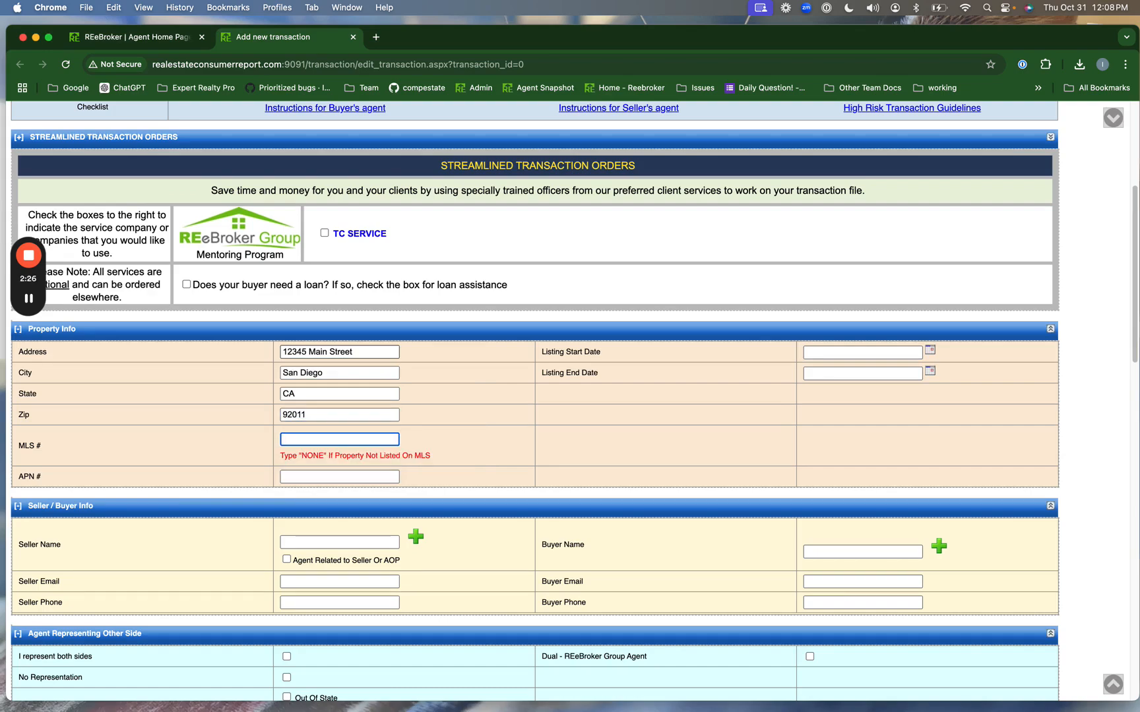
type("HAG67777")
left_click(336, 477)
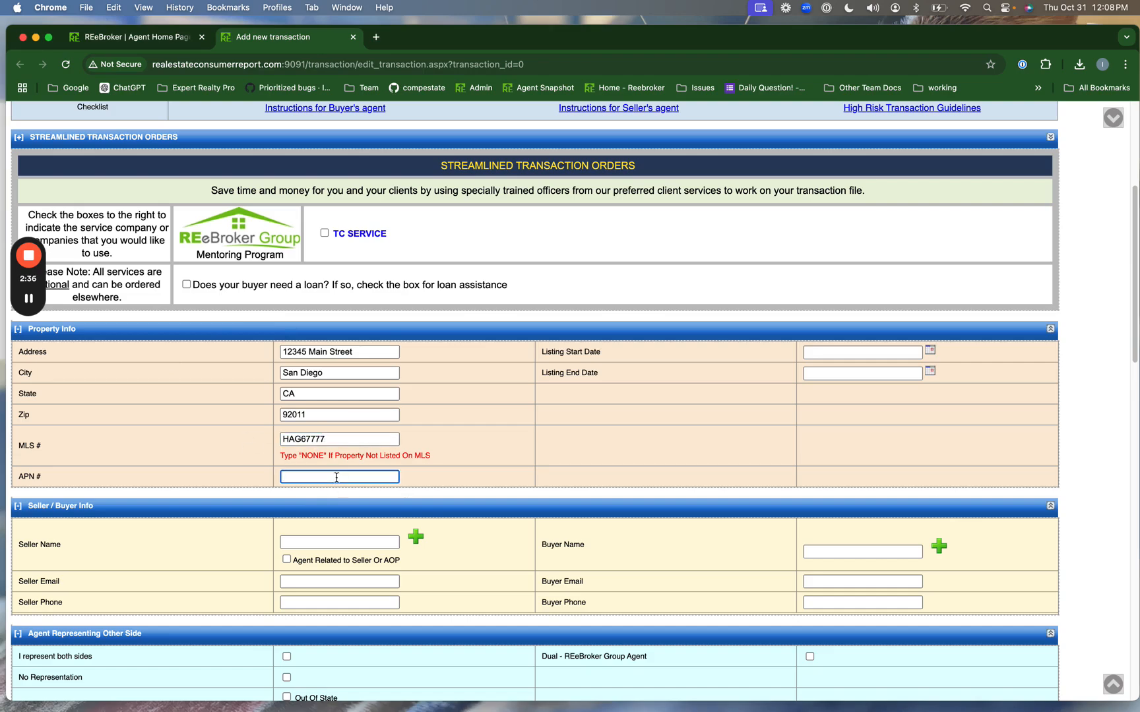
type("AJSON998")
- Enter the seller's full name in Seller Name
left_click(572, 427)
scroll(572, 430, "down", 2)
scroll(572, 429, "down", 5)
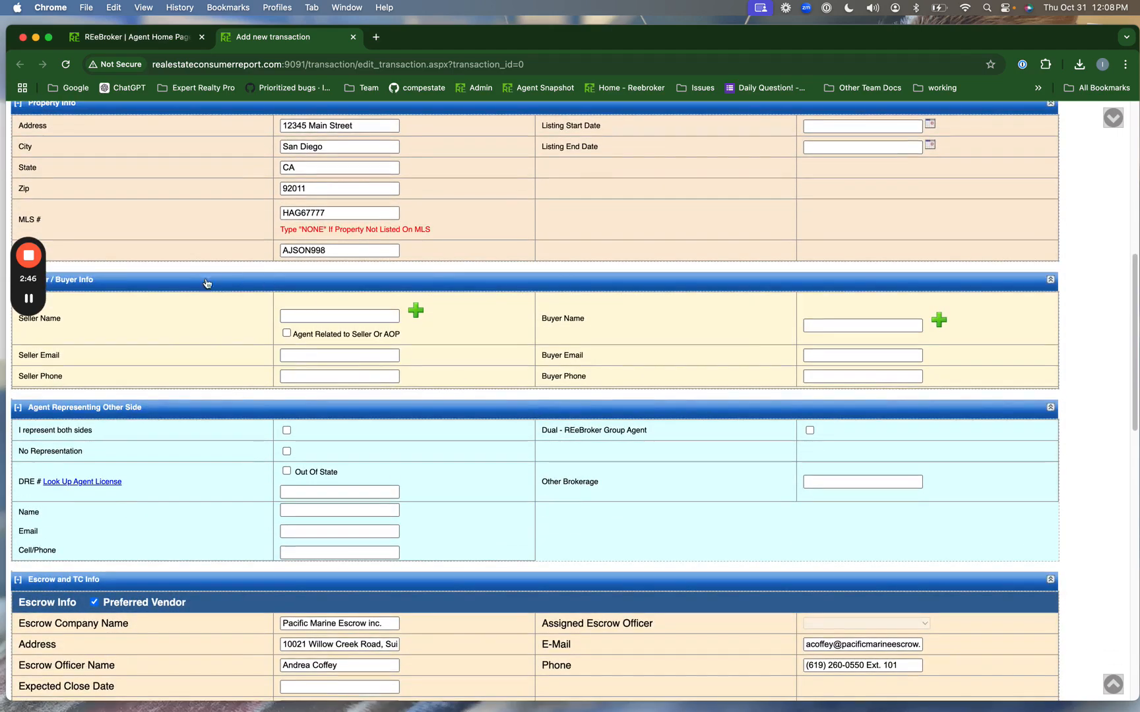
left_click(308, 316)
type("Bob Test")
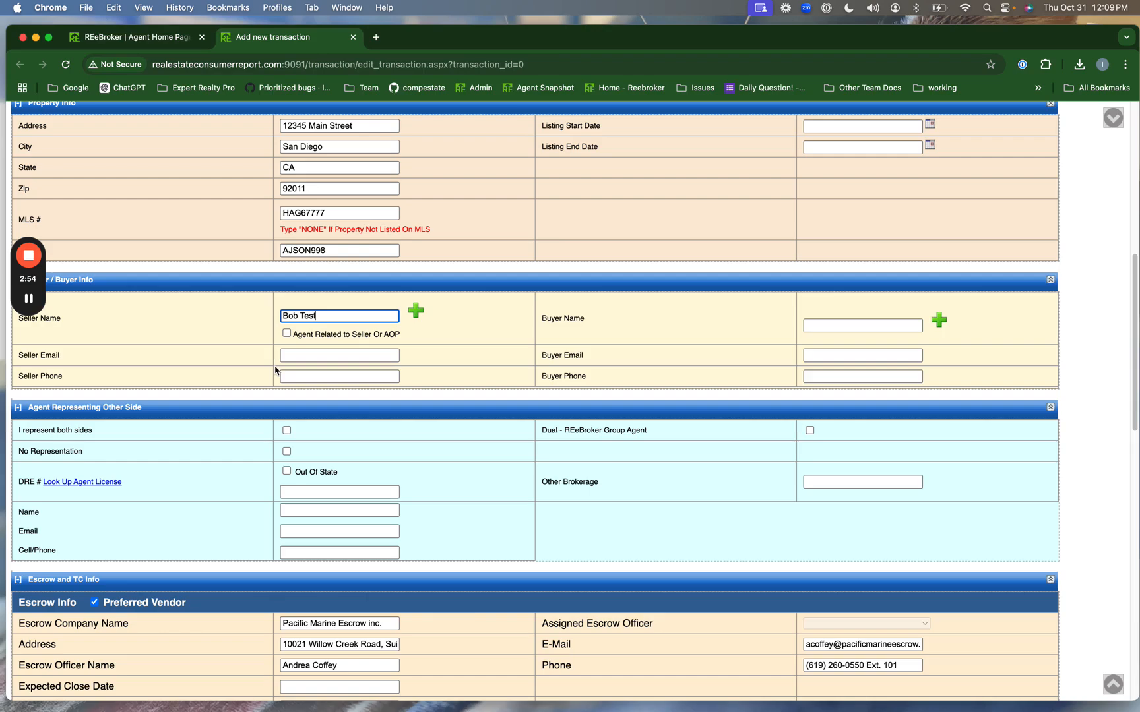
- Fill in the buyer's name, e-mail address and phone number
left_click(848, 326)
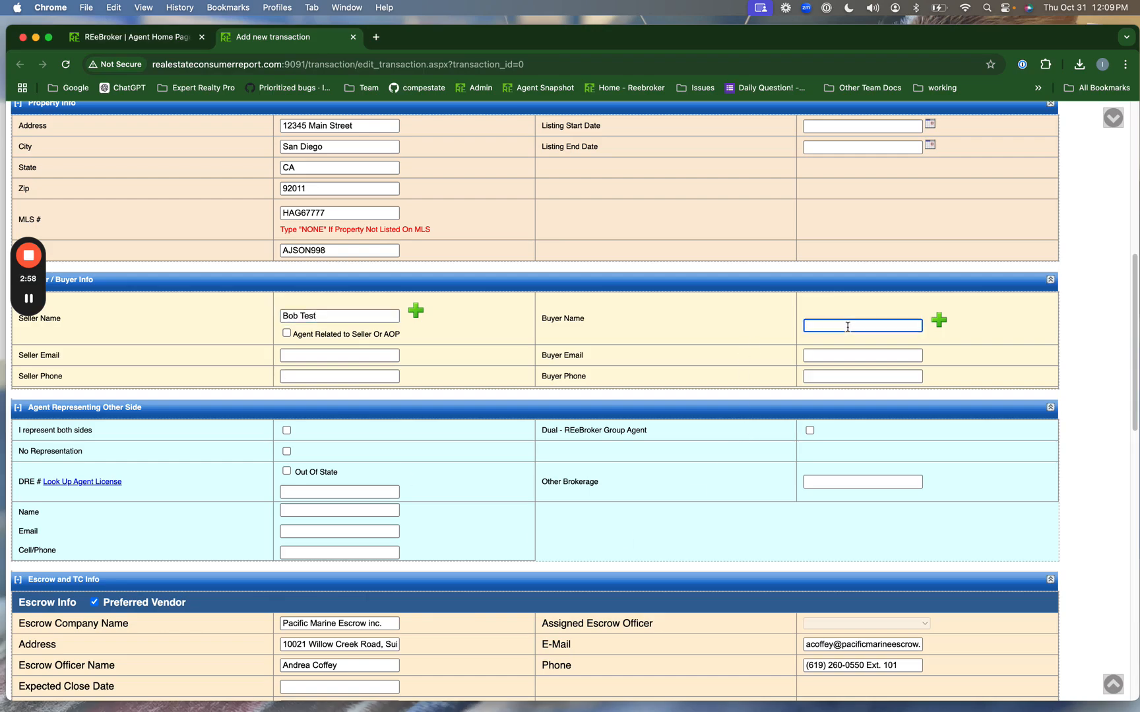
type("Sandy Test")
key("Tab")
key("Tab")
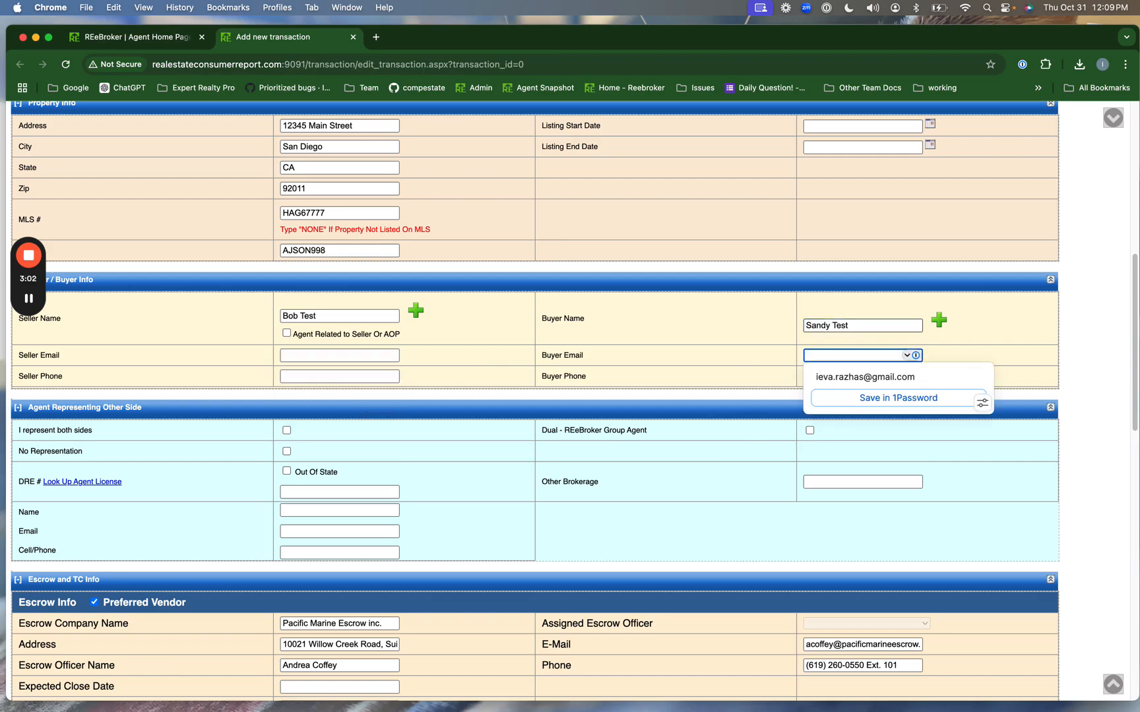
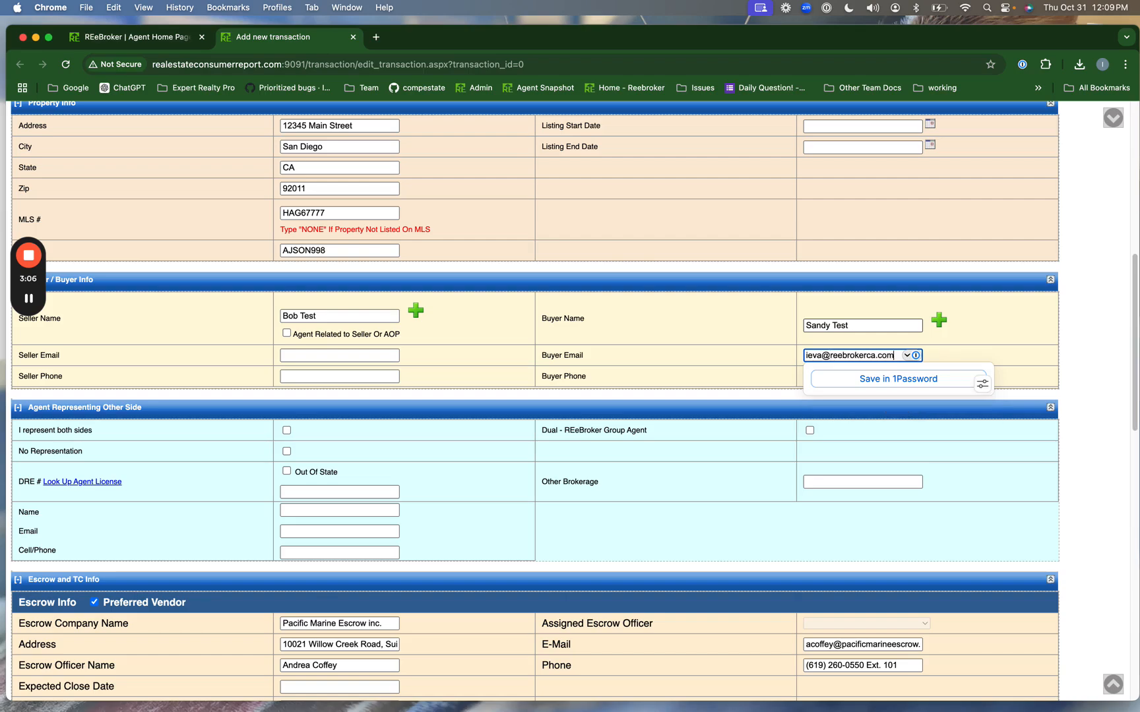
key("Tab")
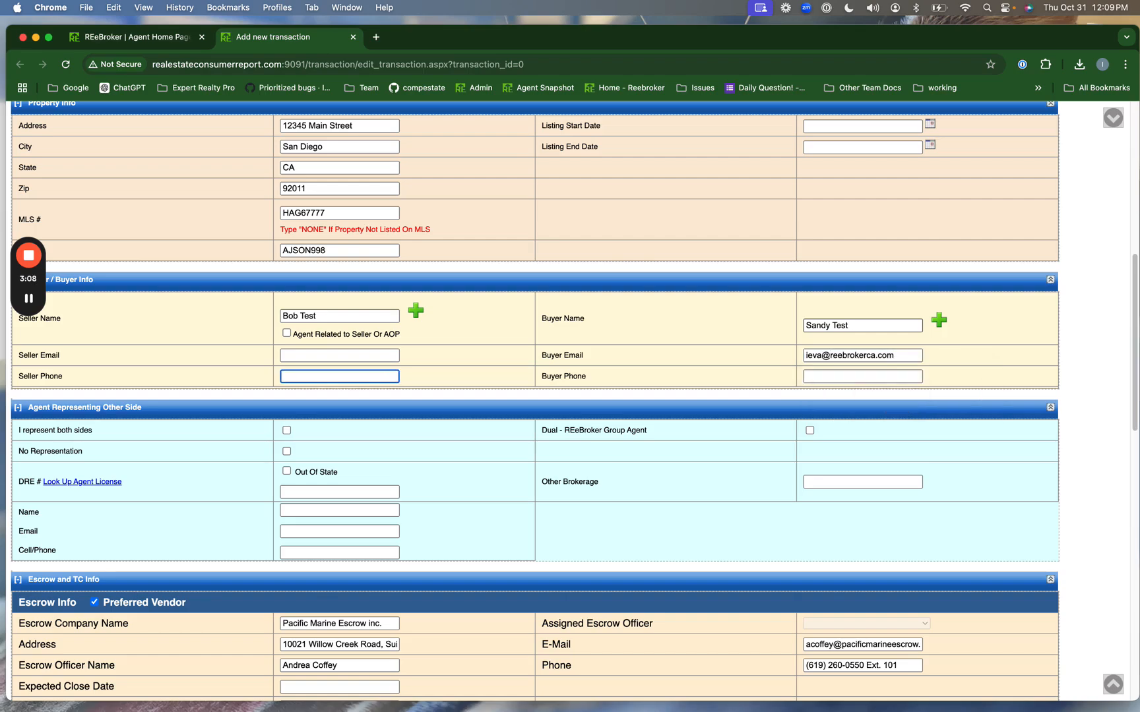
left_click(846, 373)
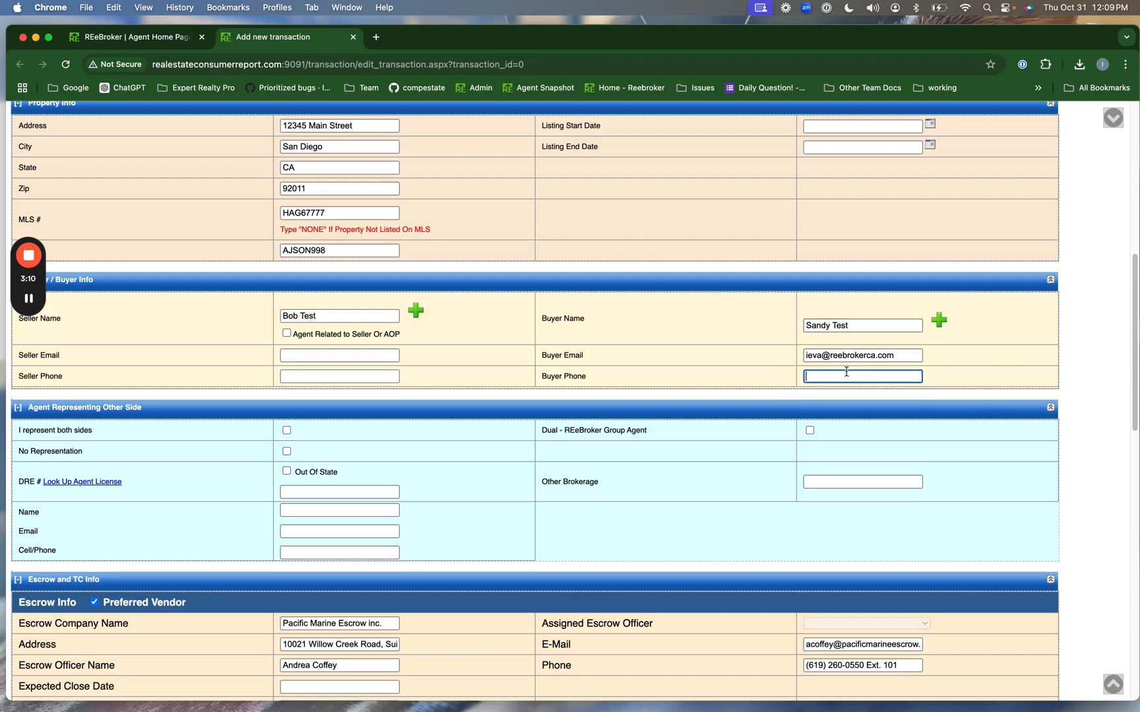
scroll(354, 466, "down", 2)
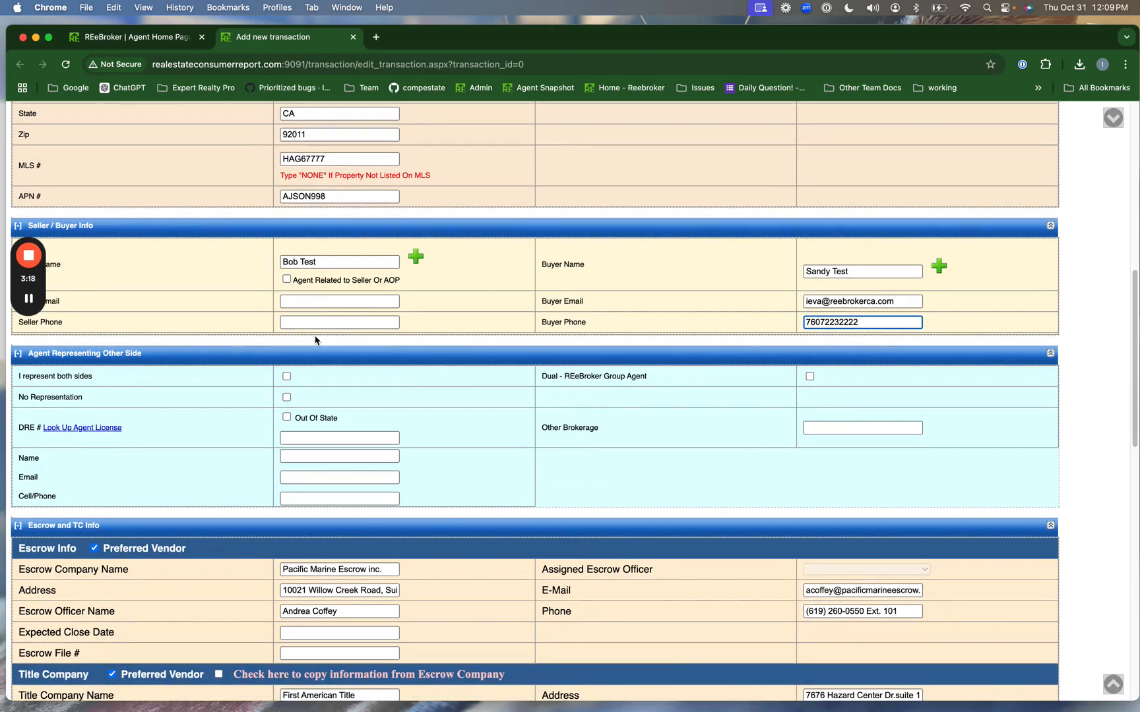
left_click(289, 418)
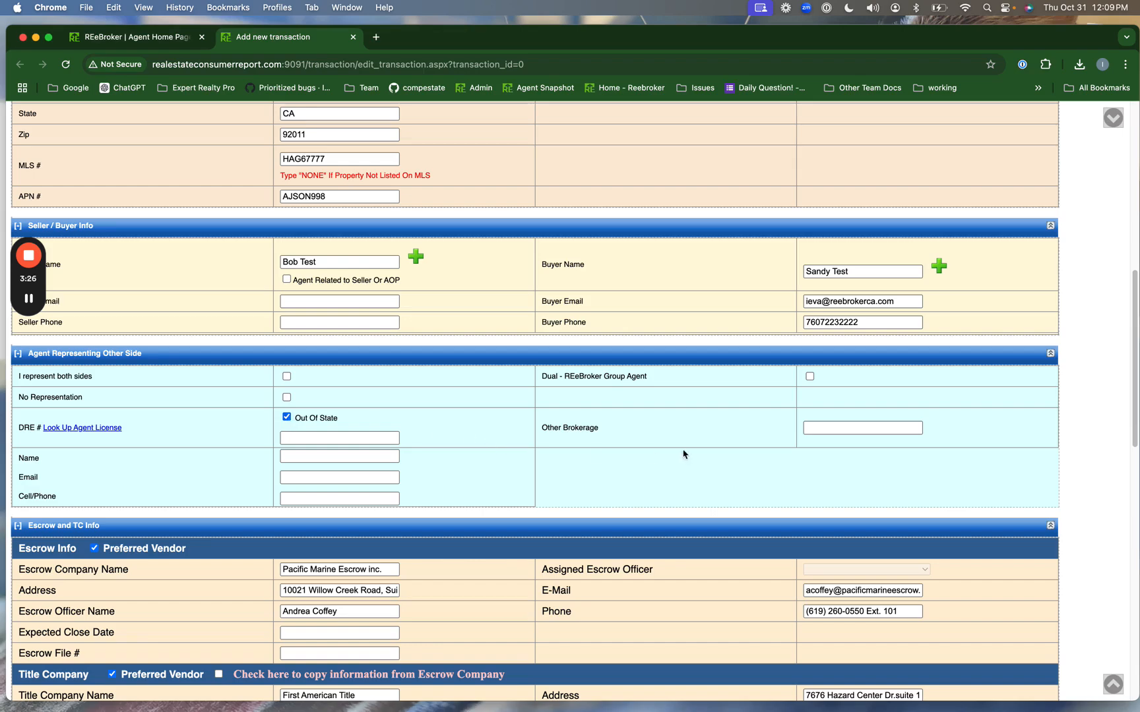
left_click(286, 417)
scroll(464, 405, "down", 1)
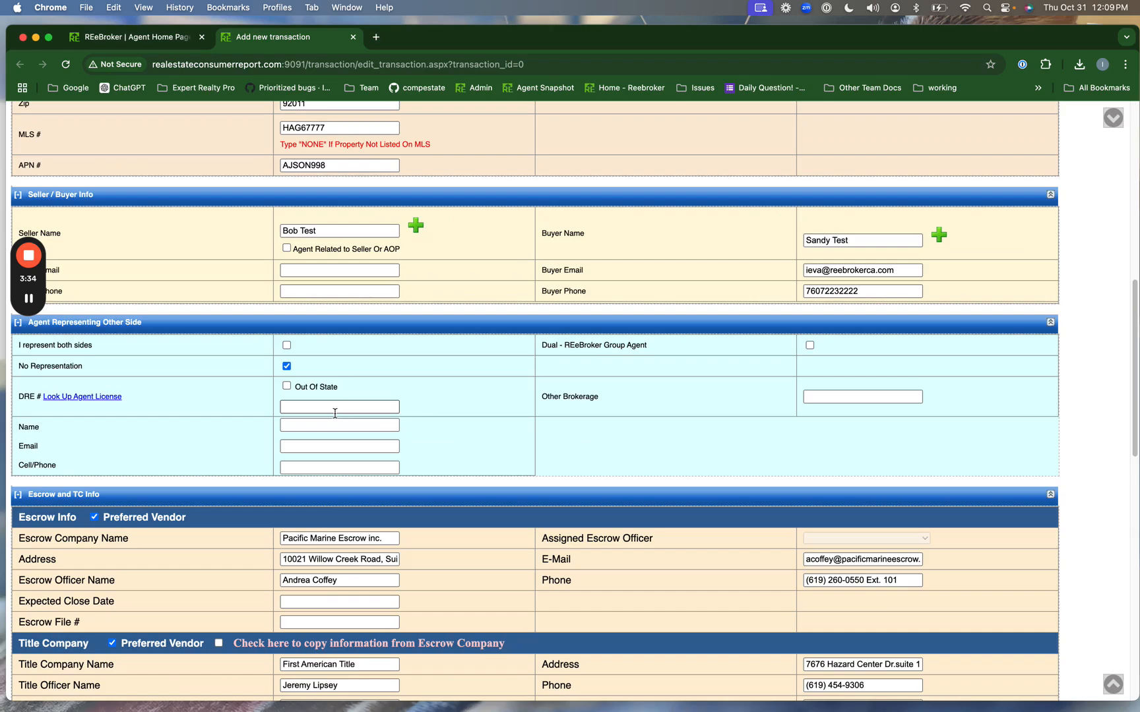
scroll(537, 467, "down", 1)
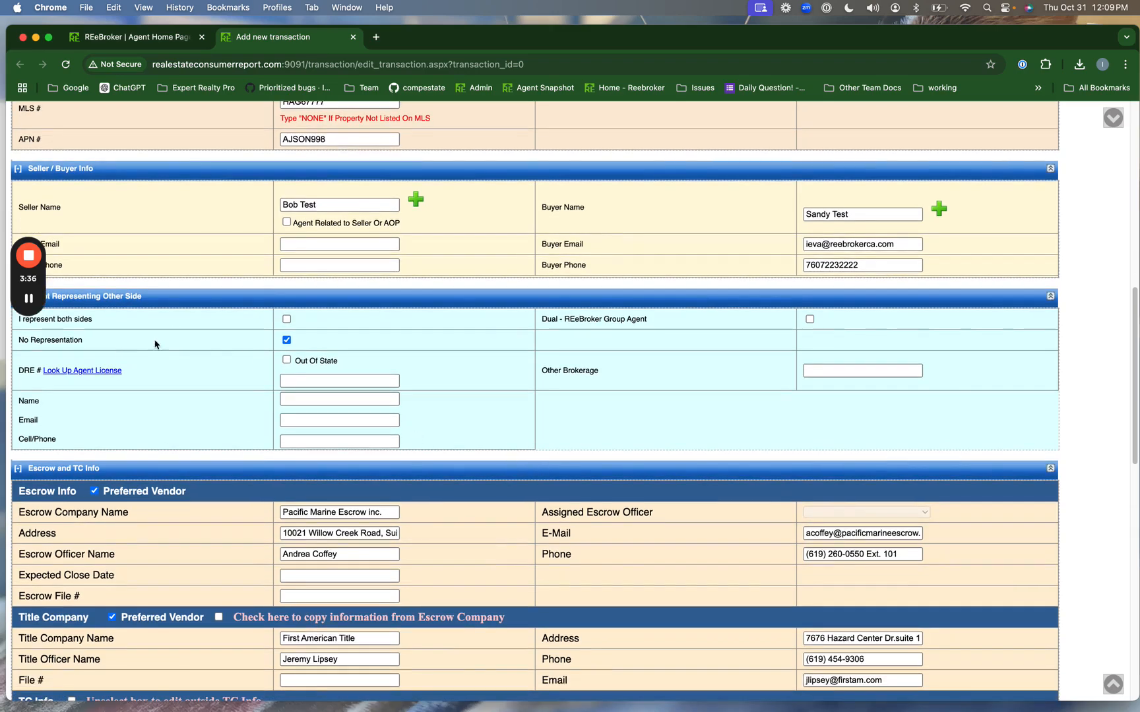
left_click(286, 383)
scroll(768, 439, "down", 2)
scroll(704, 430, "up", 2)
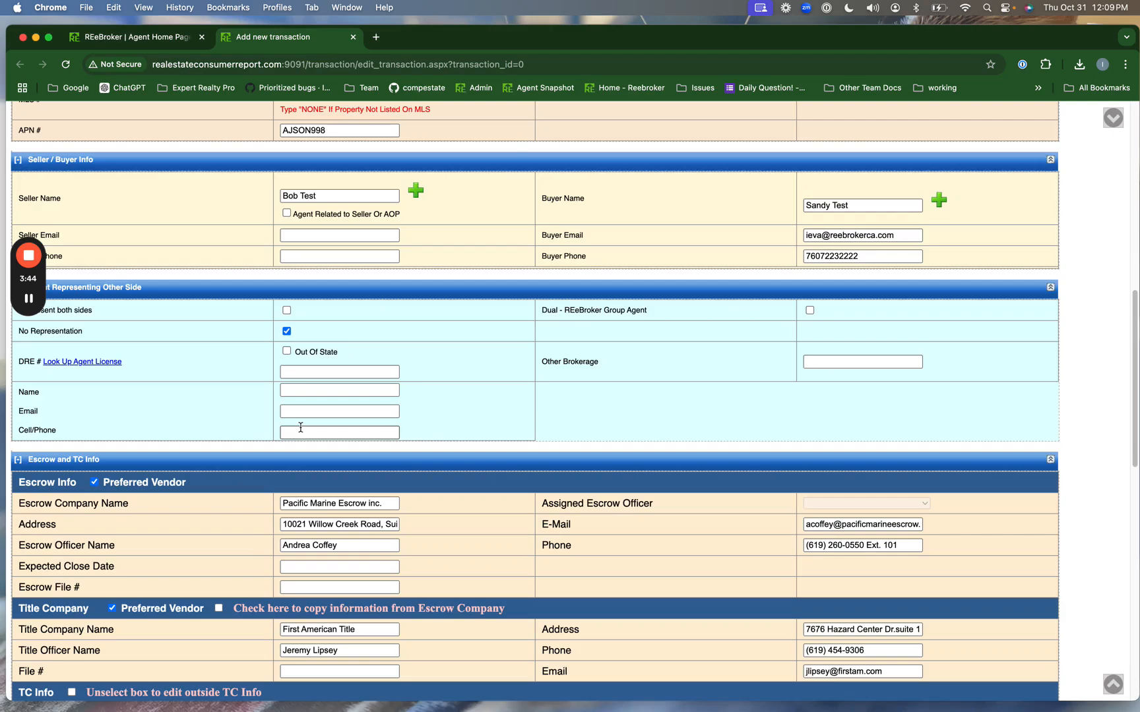
scroll(301, 427, "down", 6)
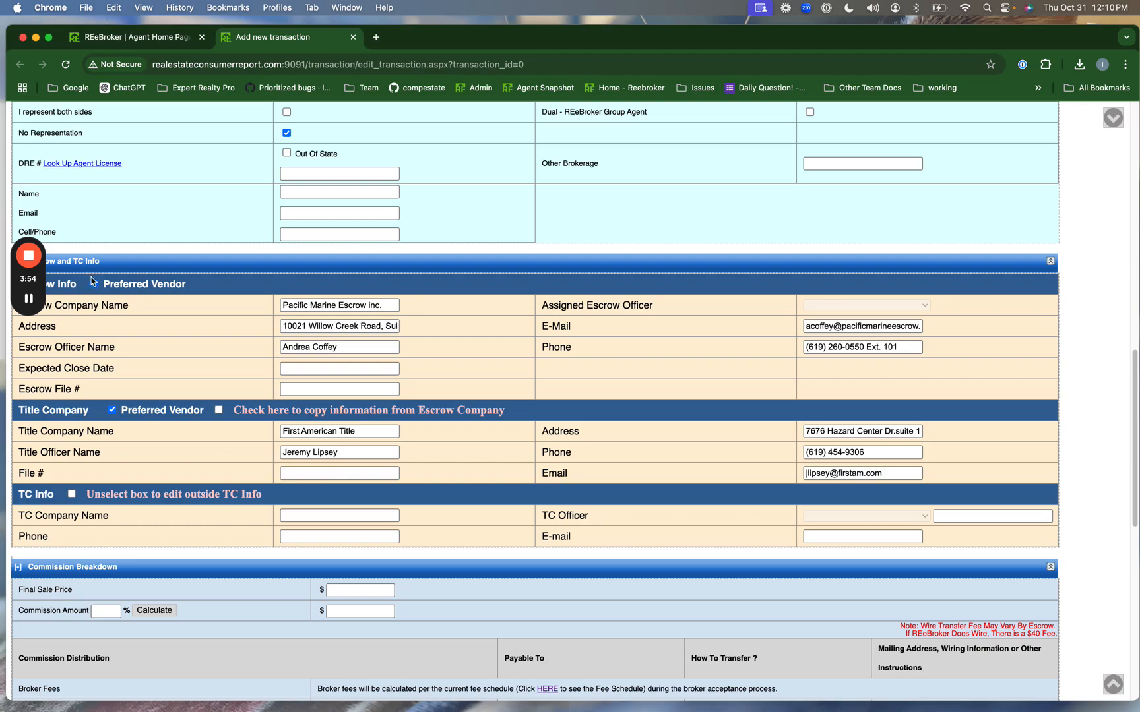
- Overwrite the Escrow E-Mail and Title Email fields with the agent's e-mail address
triple_click(854, 326)
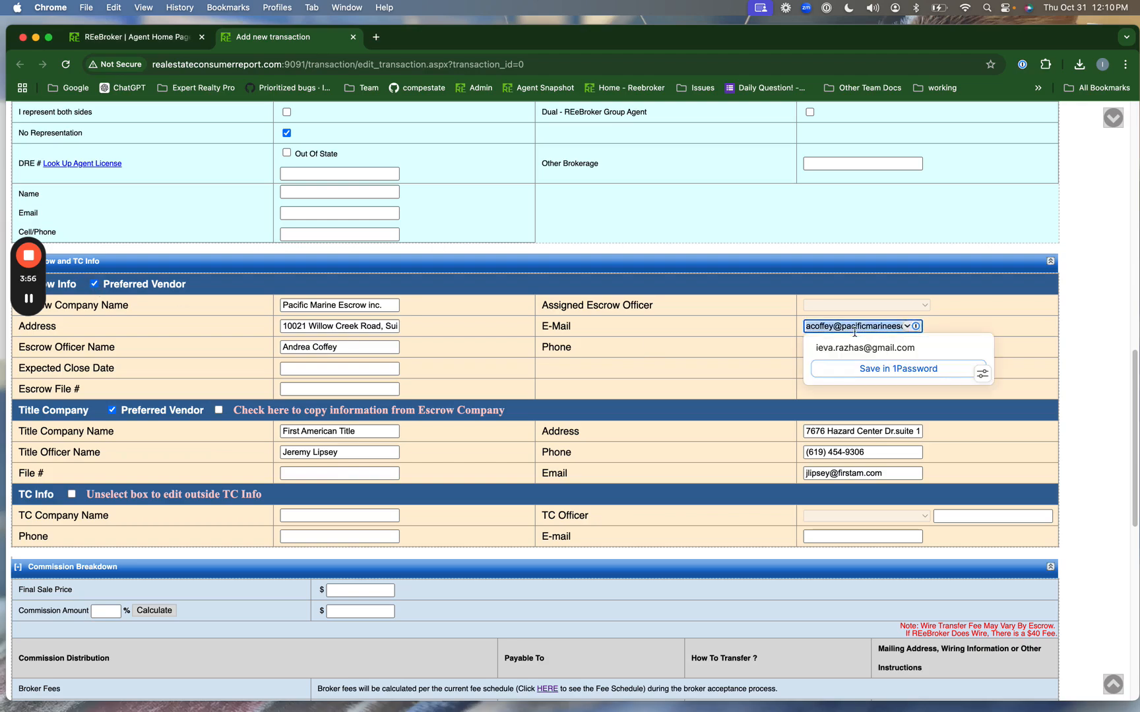
triple_click(876, 473)
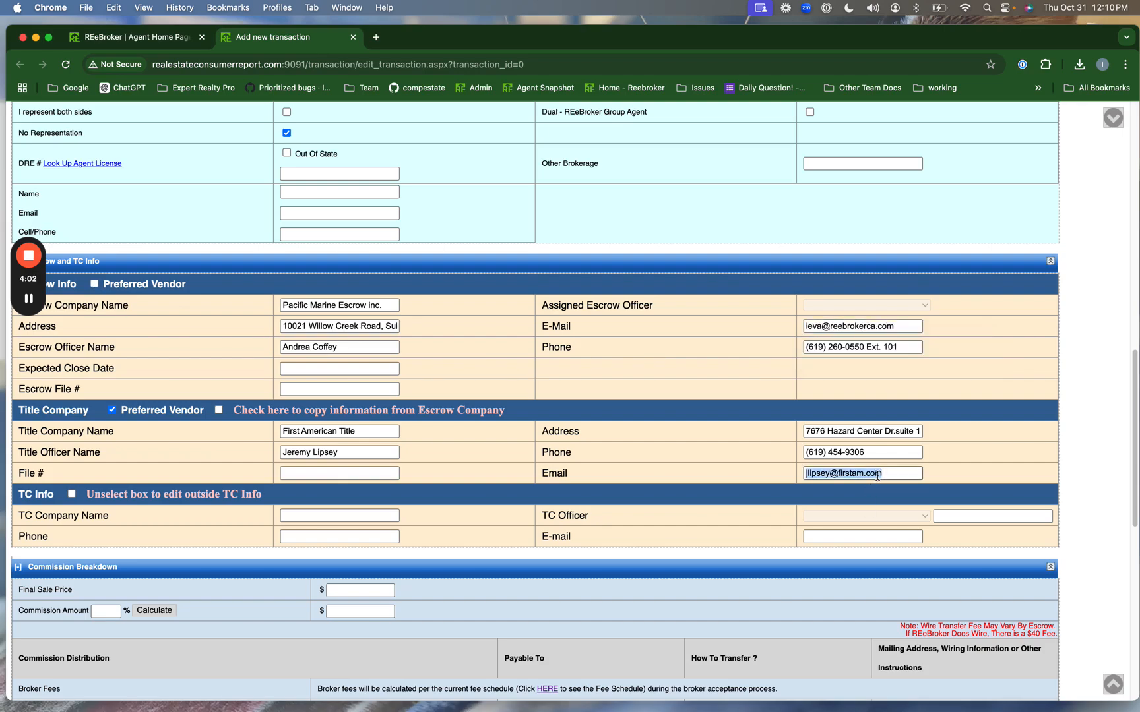
double_click(877, 474)
triple_click(877, 474)
key("BackSpace")
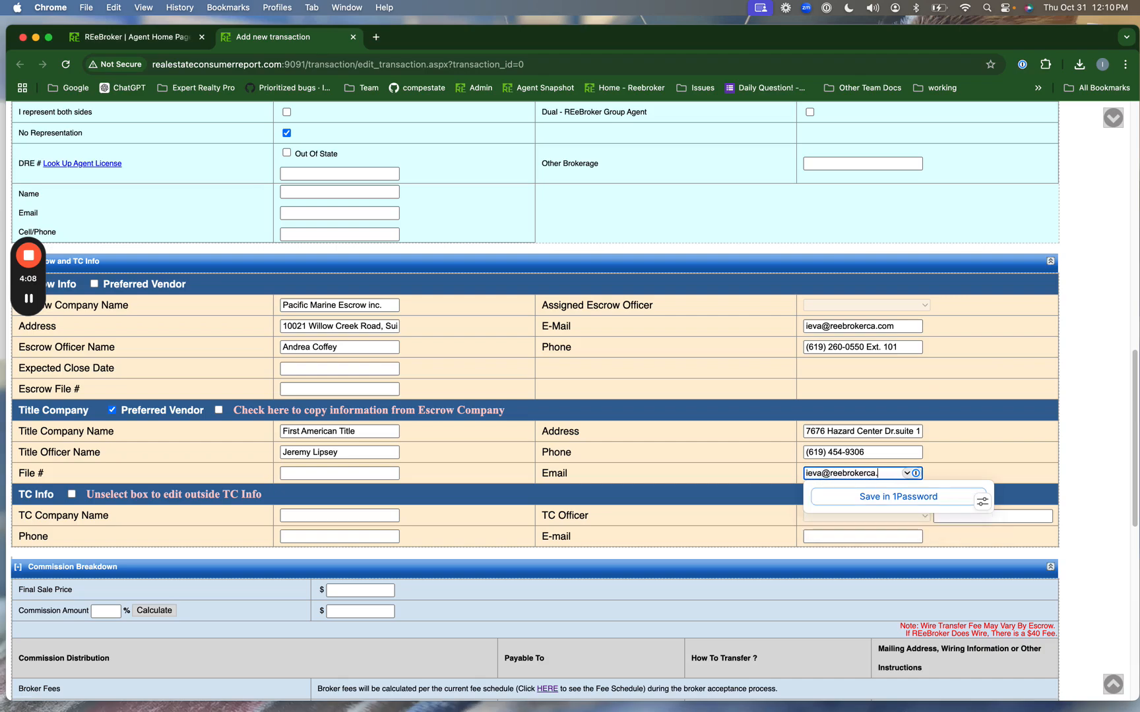
scroll(526, 528, "down", 3)
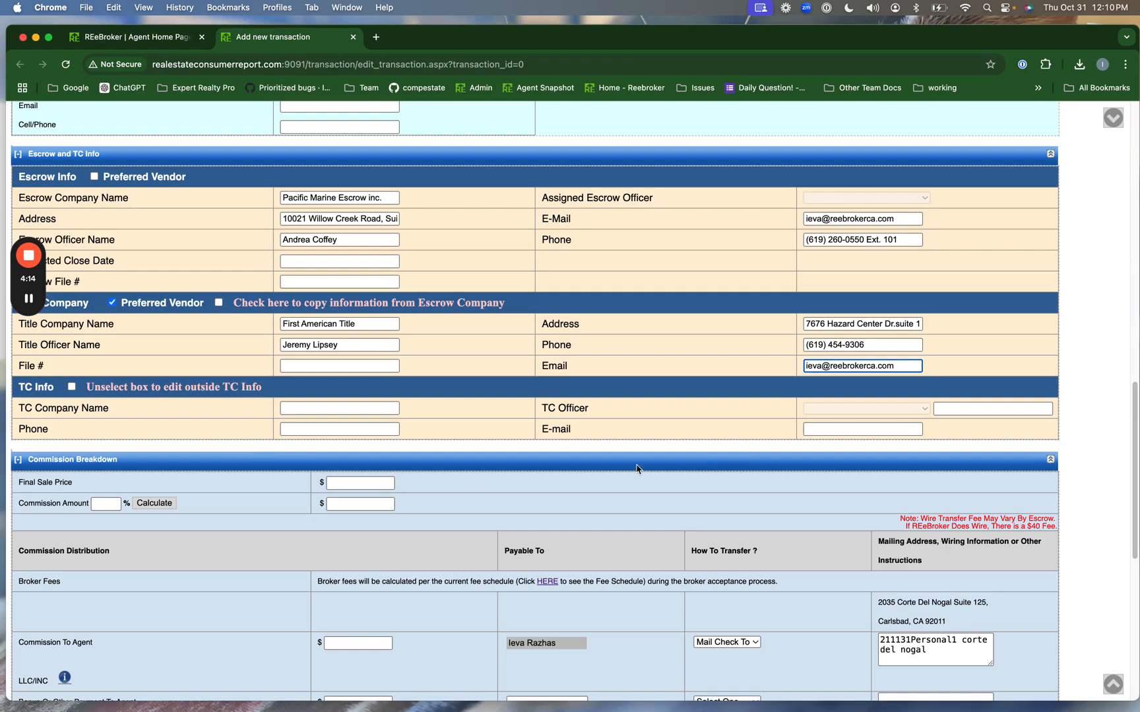
scroll(727, 429, "down", 2)
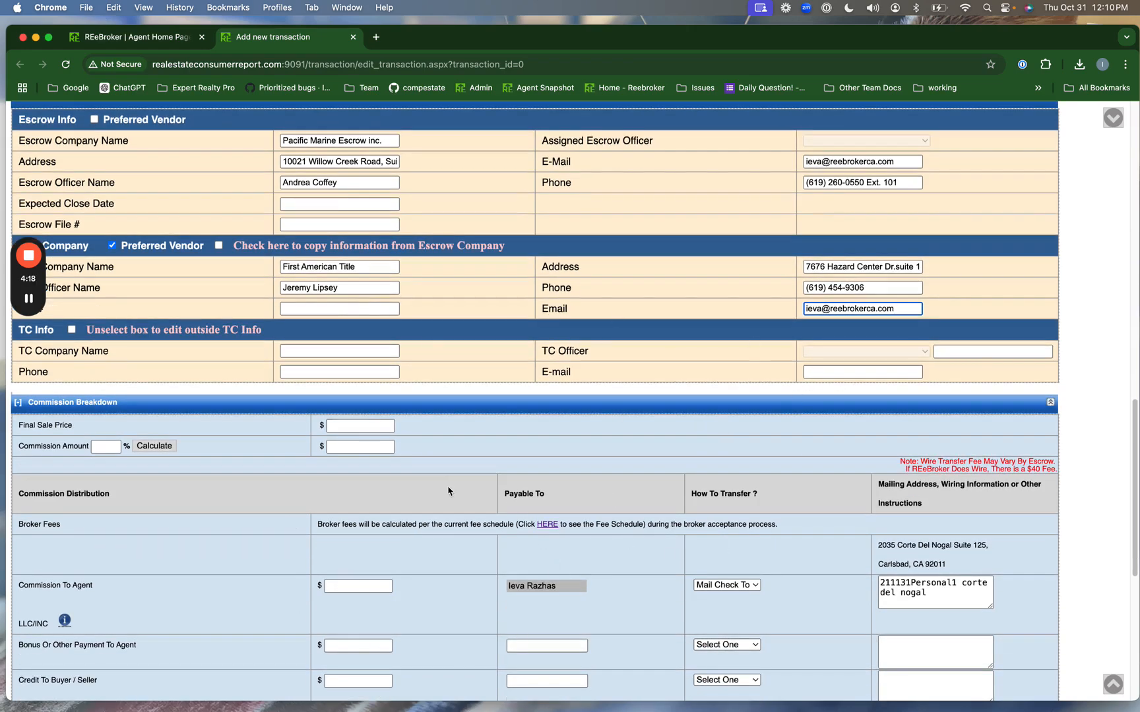
- Enter 1200000 as the Final Sale Price
scroll(451, 492, "down", 2)
left_click(350, 374)
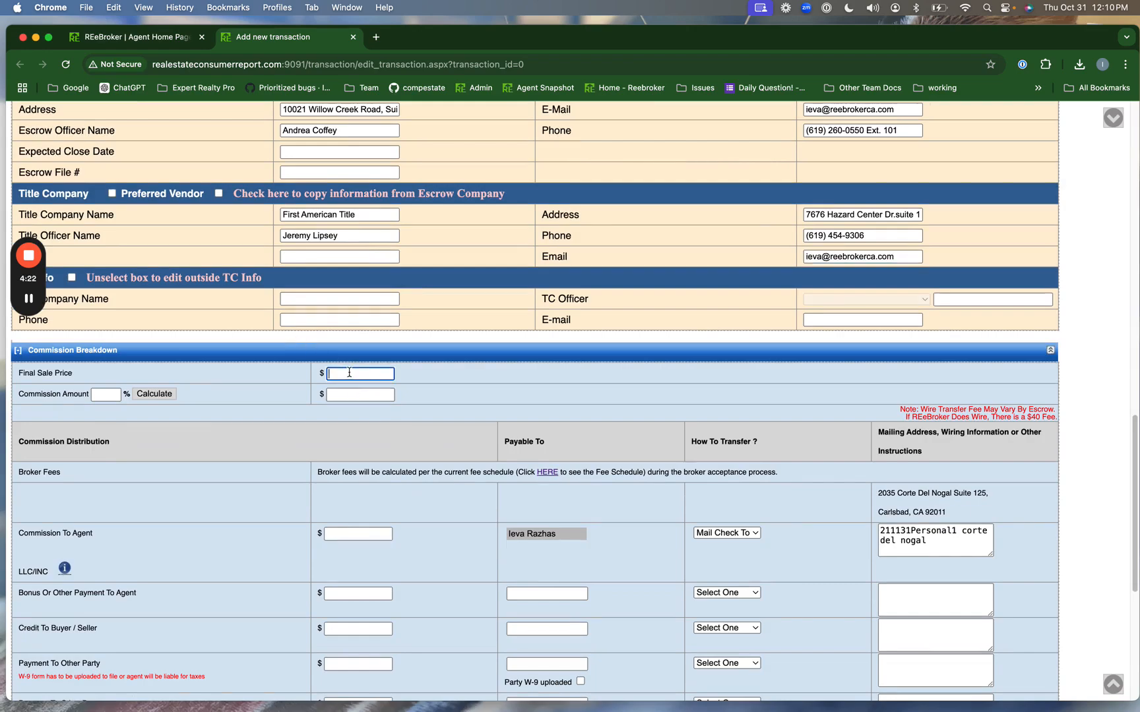
type("1200000")
left_click(258, 392)
left_click(345, 374)
left_click_drag(345, 374, 359, 374)
- Set a 2% commission and calculate the 24000.00 commission amount
left_click(105, 395)
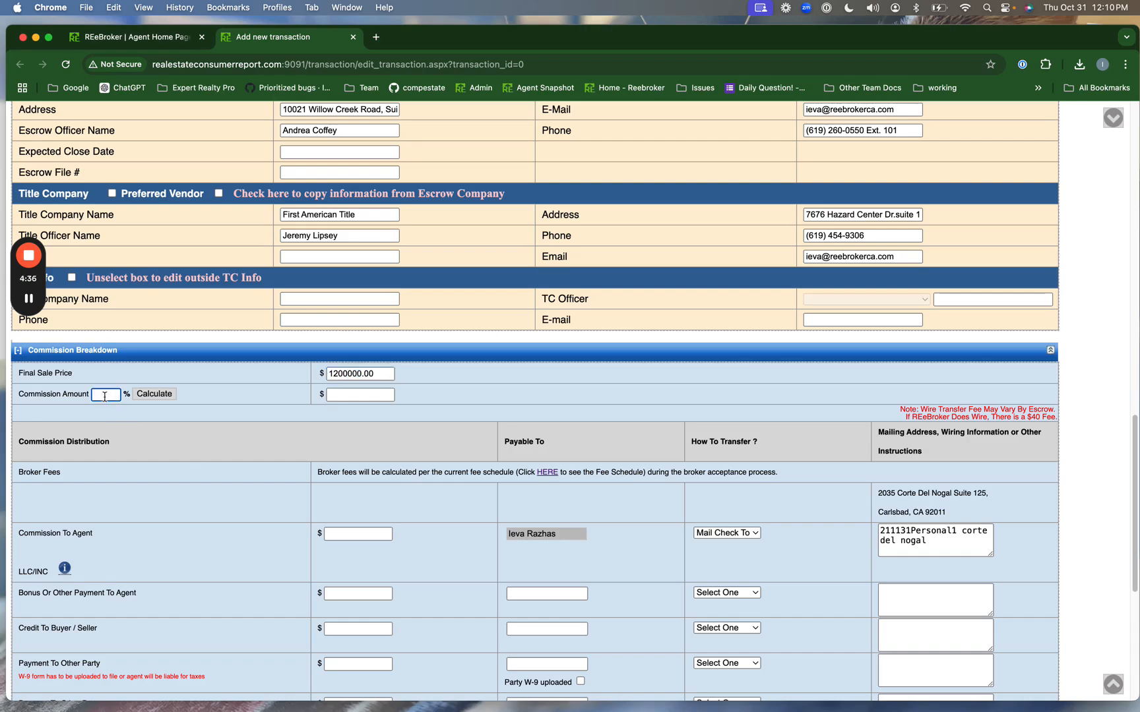
type("2")
left_click(229, 412)
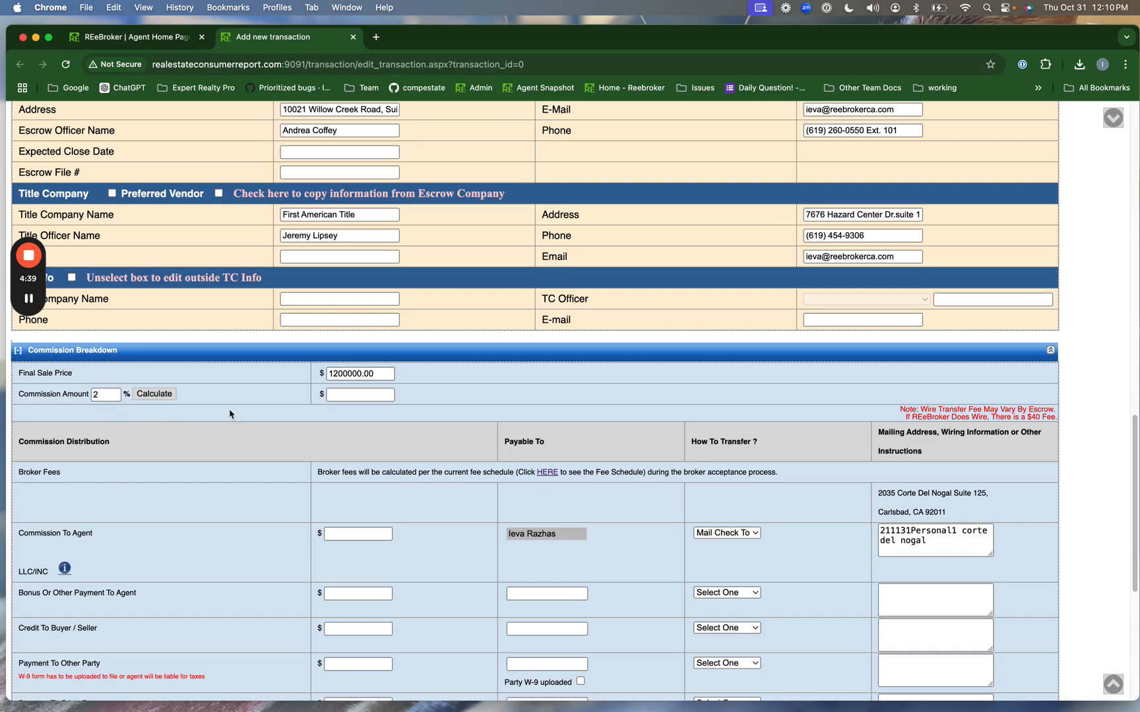
left_click(165, 393)
scroll(381, 458, "down", 3)
scroll(381, 458, "down", 3)
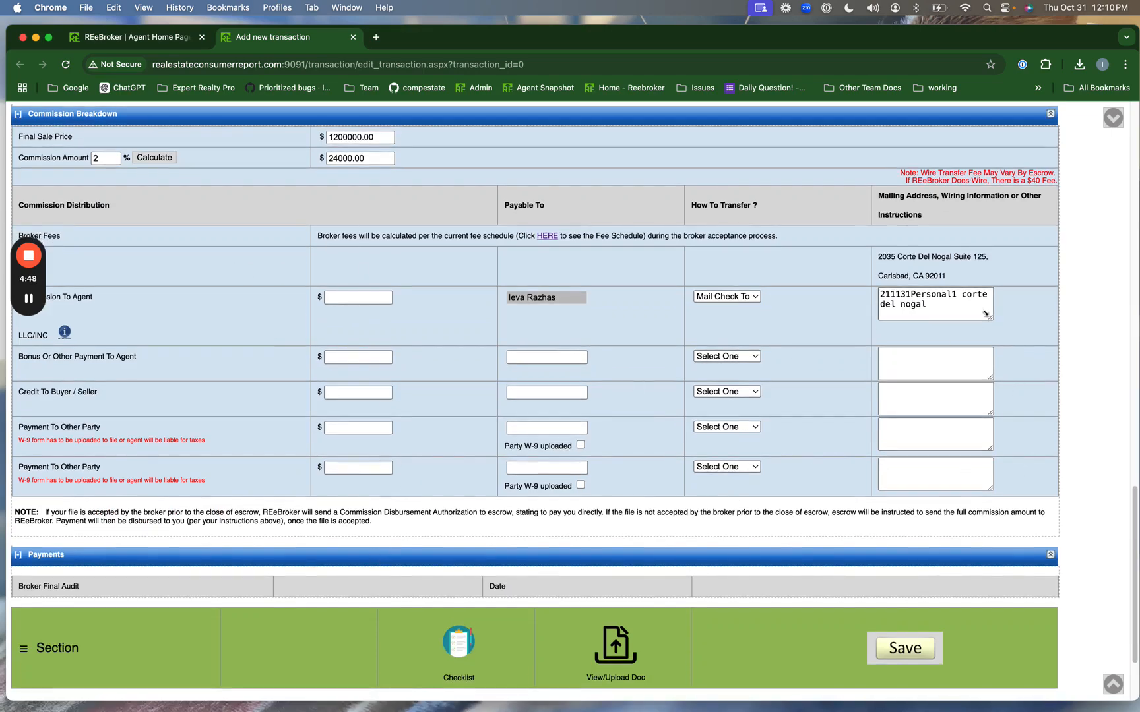
- Add a 500 payment to ABC TC by Mail Check To, with the payee's mailing address
left_click(354, 425)
type("500")
left_click(521, 428)
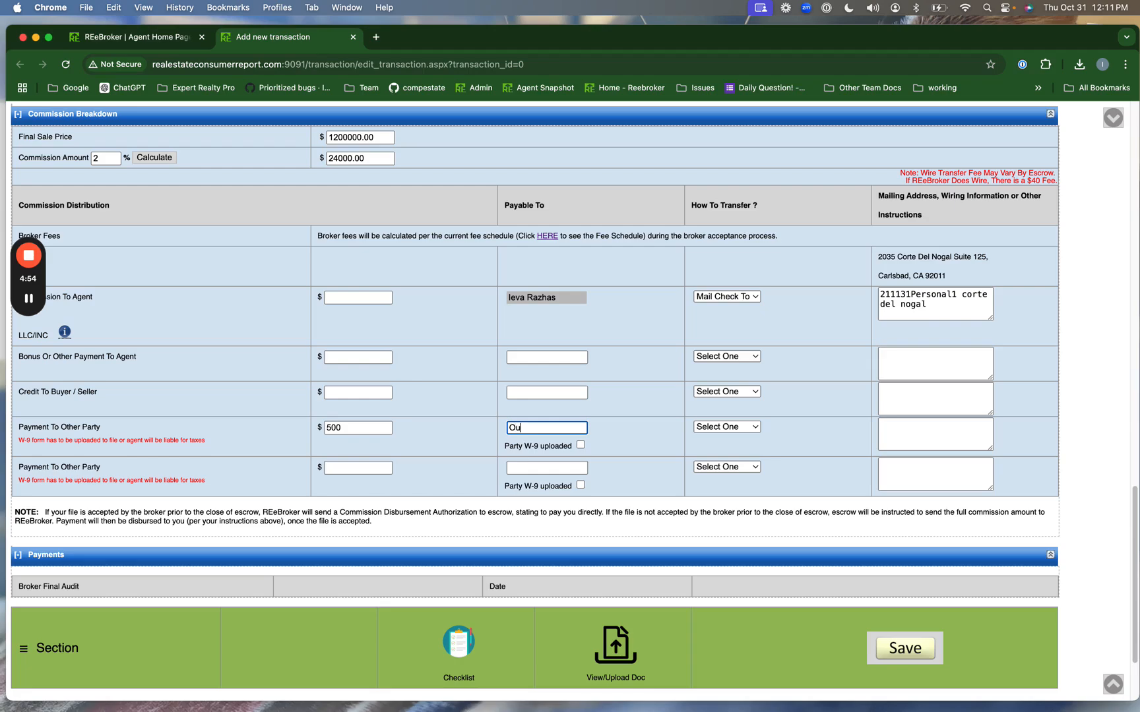
type("ABC TC")
left_click(719, 426)
left_click(719, 441)
left_click(882, 449)
type("124 Main Dr.")
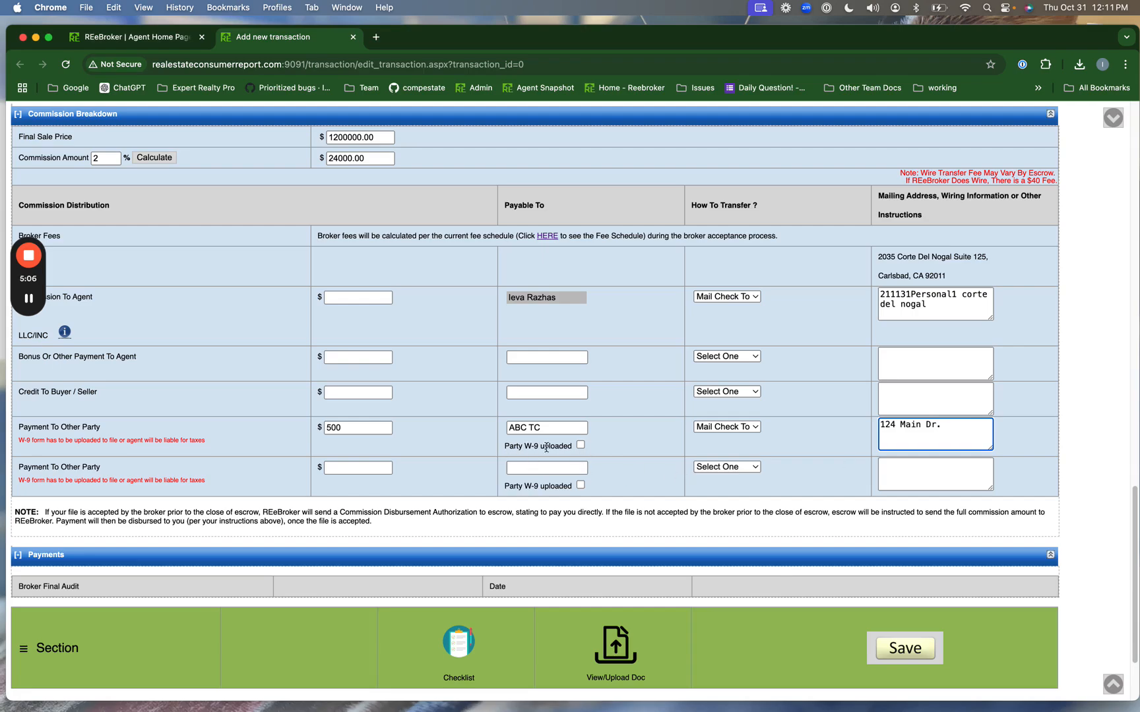
- Review the agent commission's transfer method, leaving it as mail check
scroll(667, 442, "down", 1)
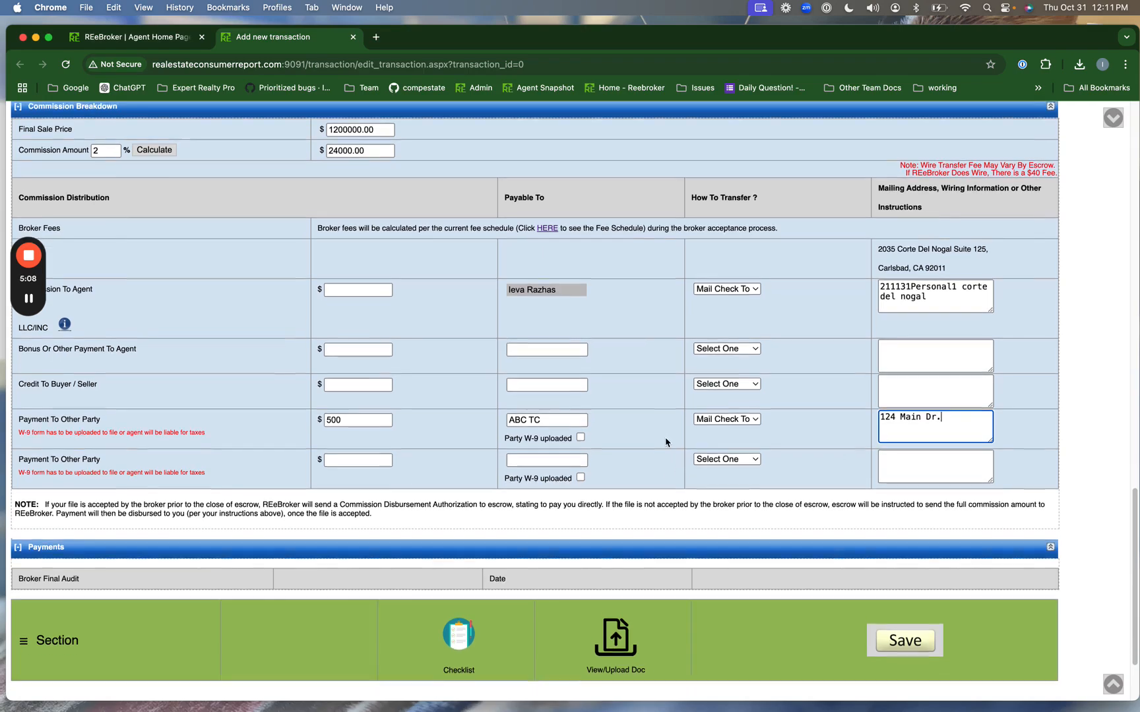
left_click(725, 286)
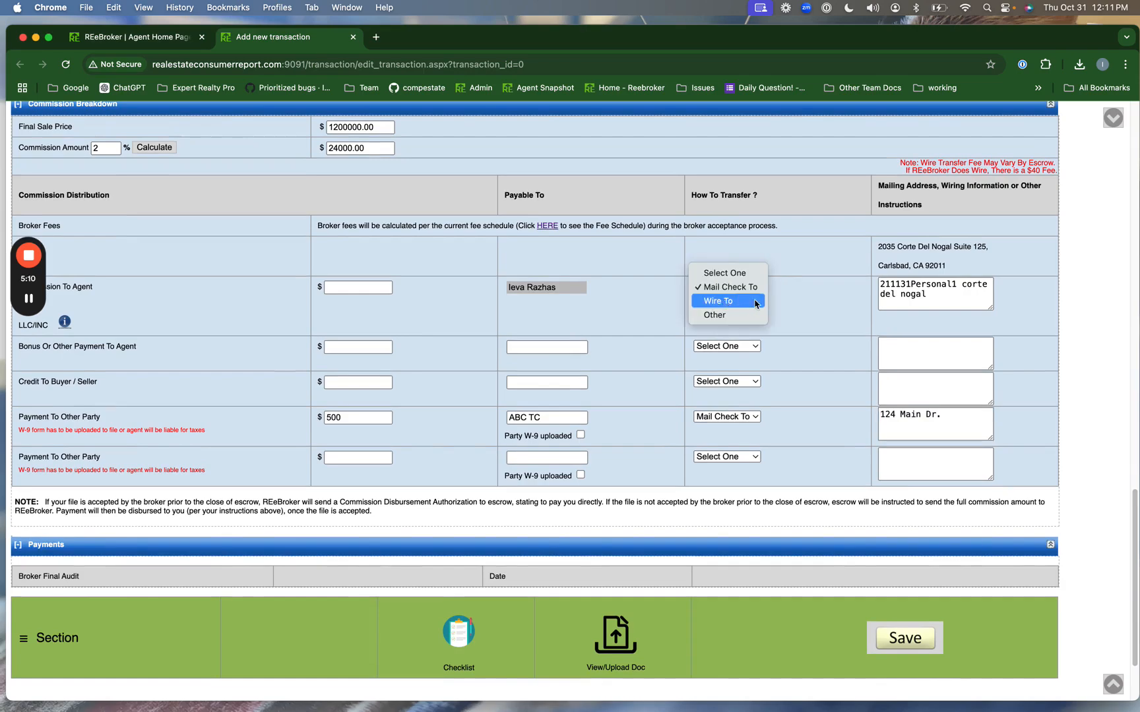
left_click(838, 309)
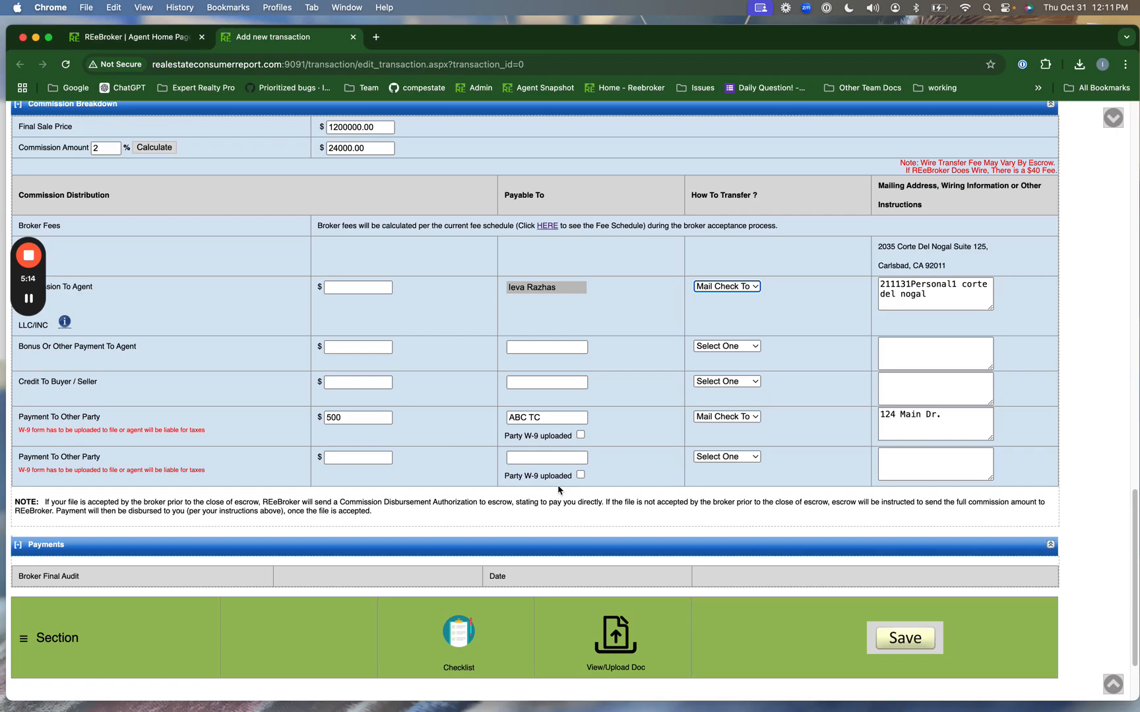
scroll(558, 490, "down", 2)
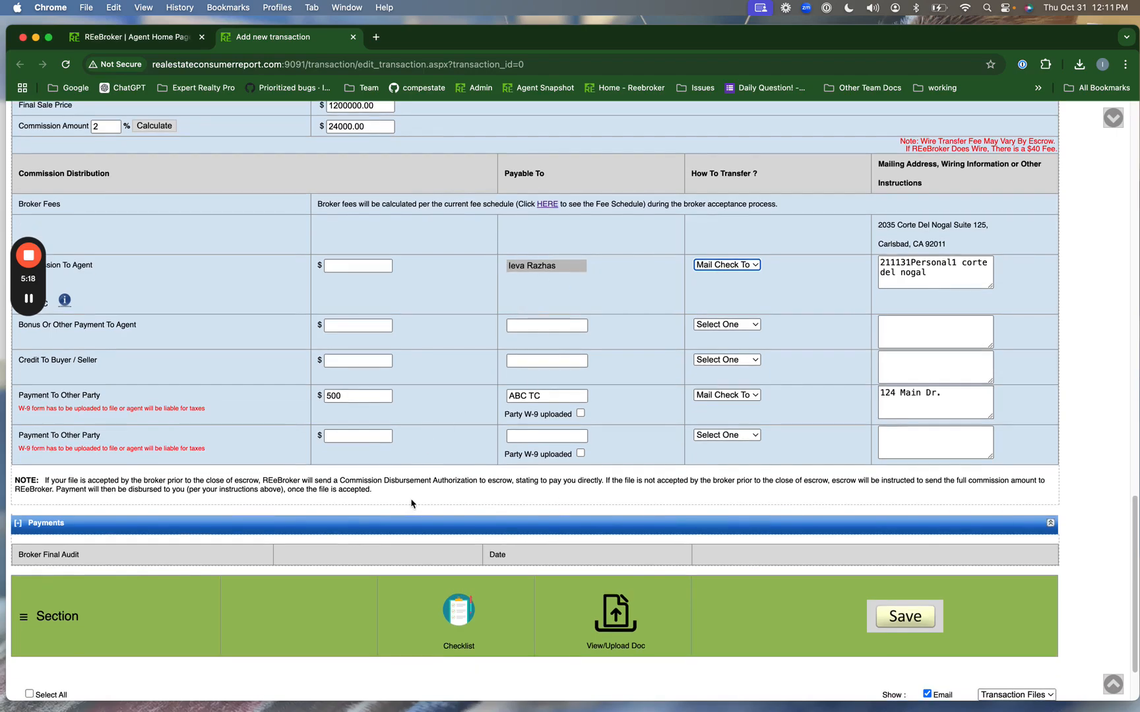
scroll(407, 503, "down", 3)
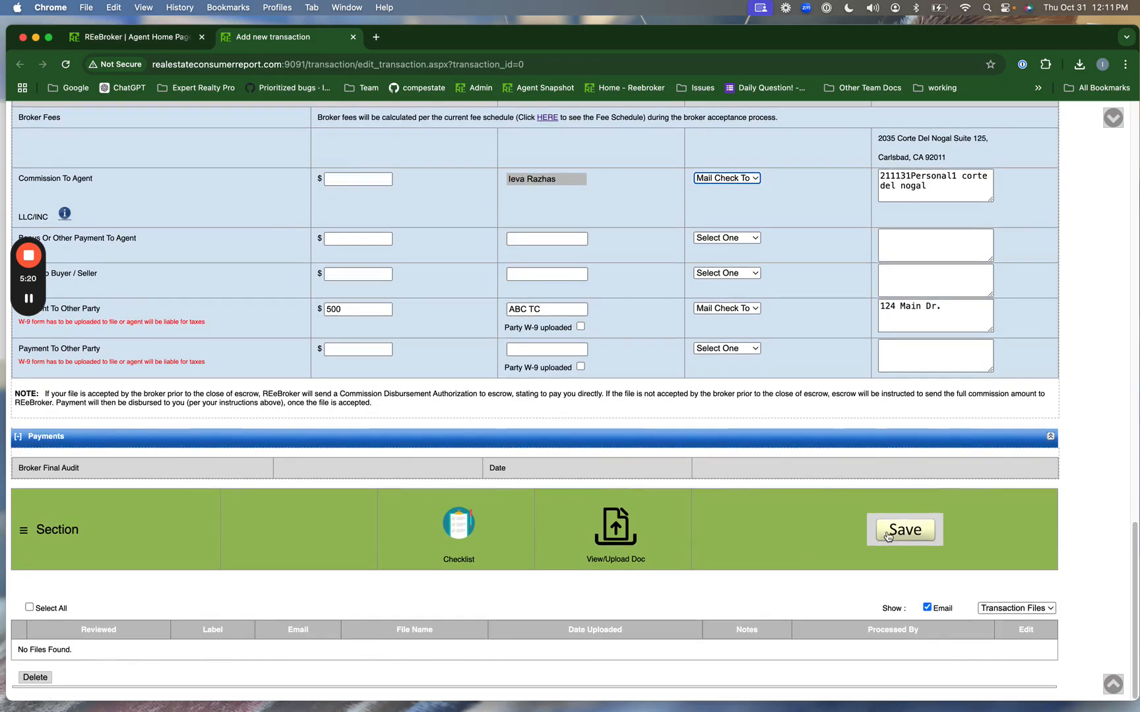
- Clear the Buyer Name field
scroll(704, 432, "up", 6)
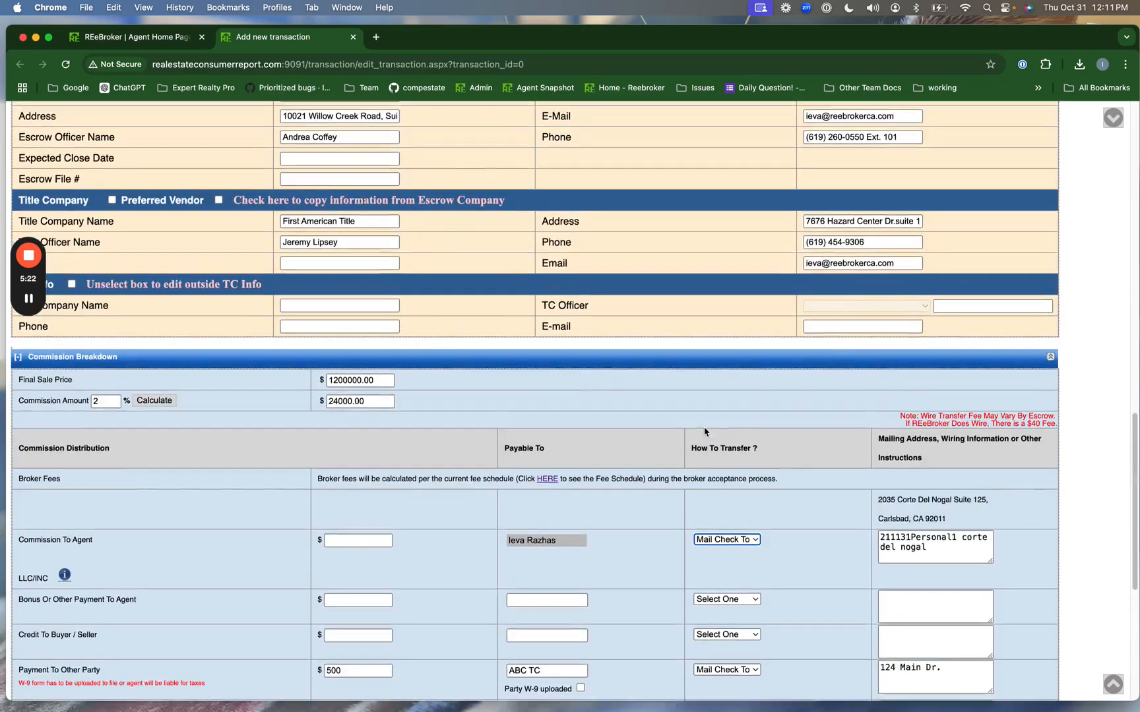
scroll(704, 432, "up", 7)
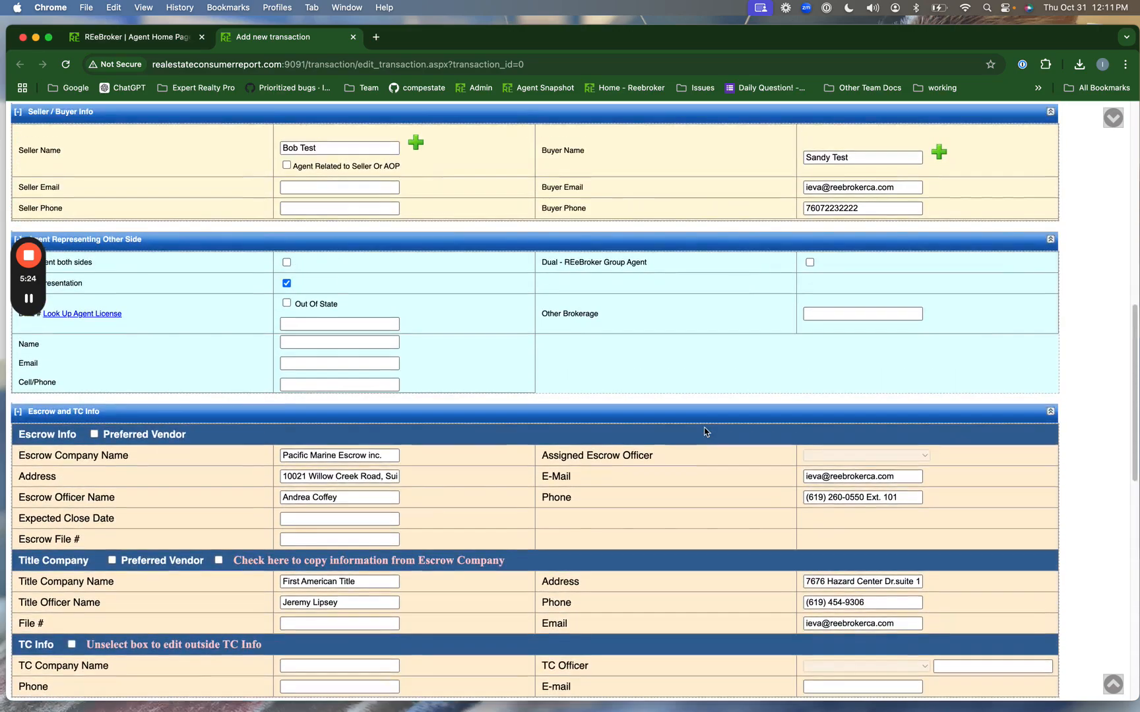
scroll(705, 432, "up", 2)
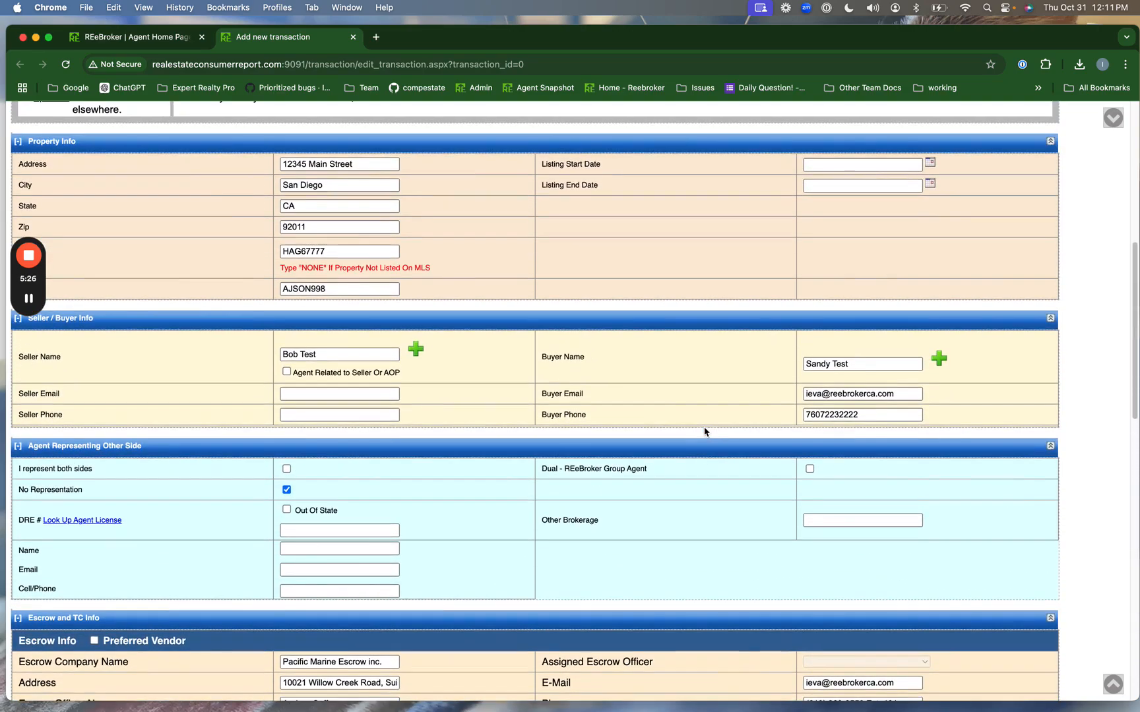
triple_click(836, 368)
key("BackSpace")
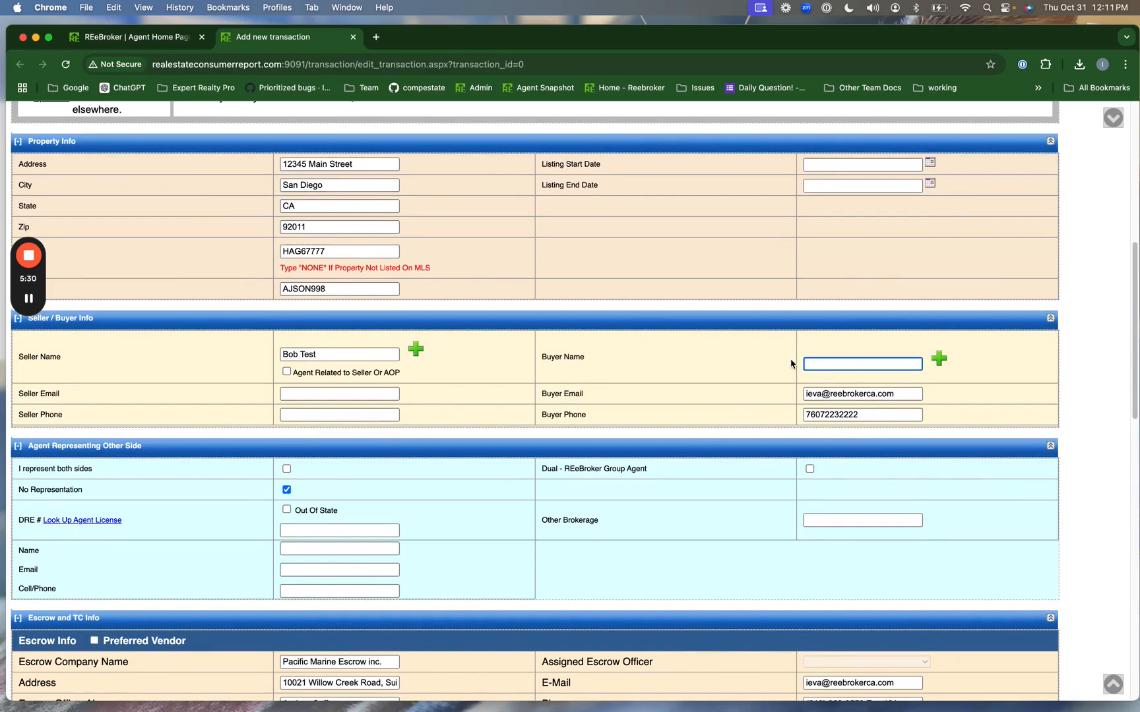
- Try saving the transaction and dismiss the password manager prompt to see missing required fields
scroll(779, 455, "down", 15)
scroll(778, 462, "down", 2)
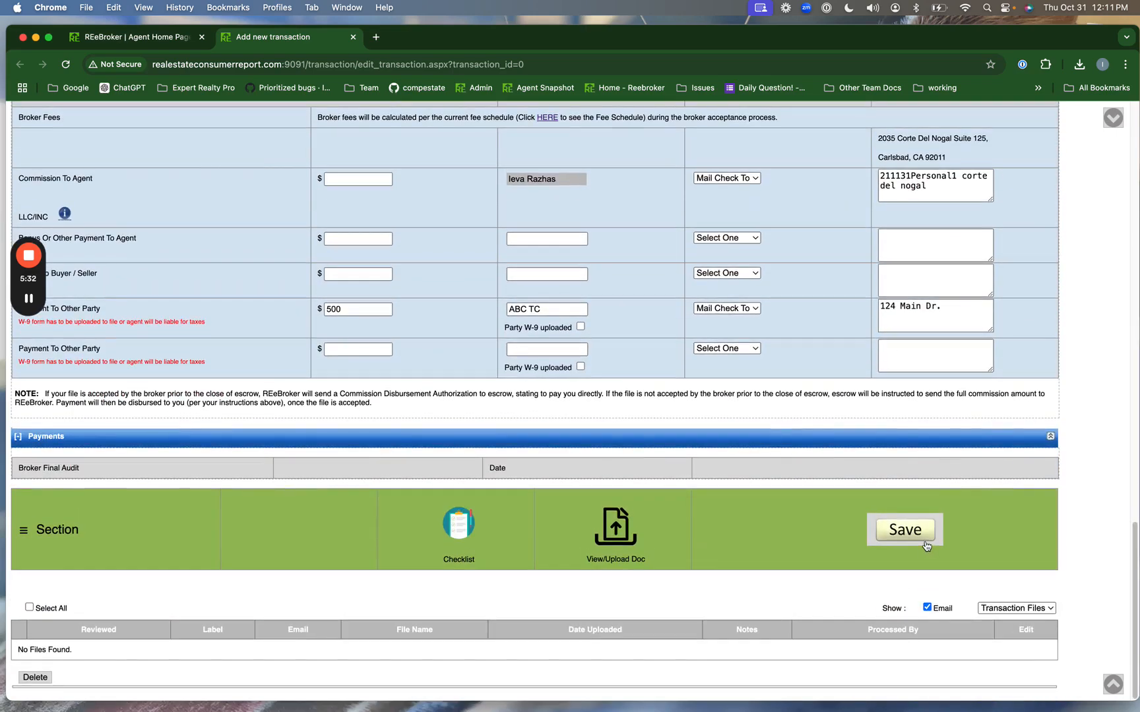
left_click(926, 544)
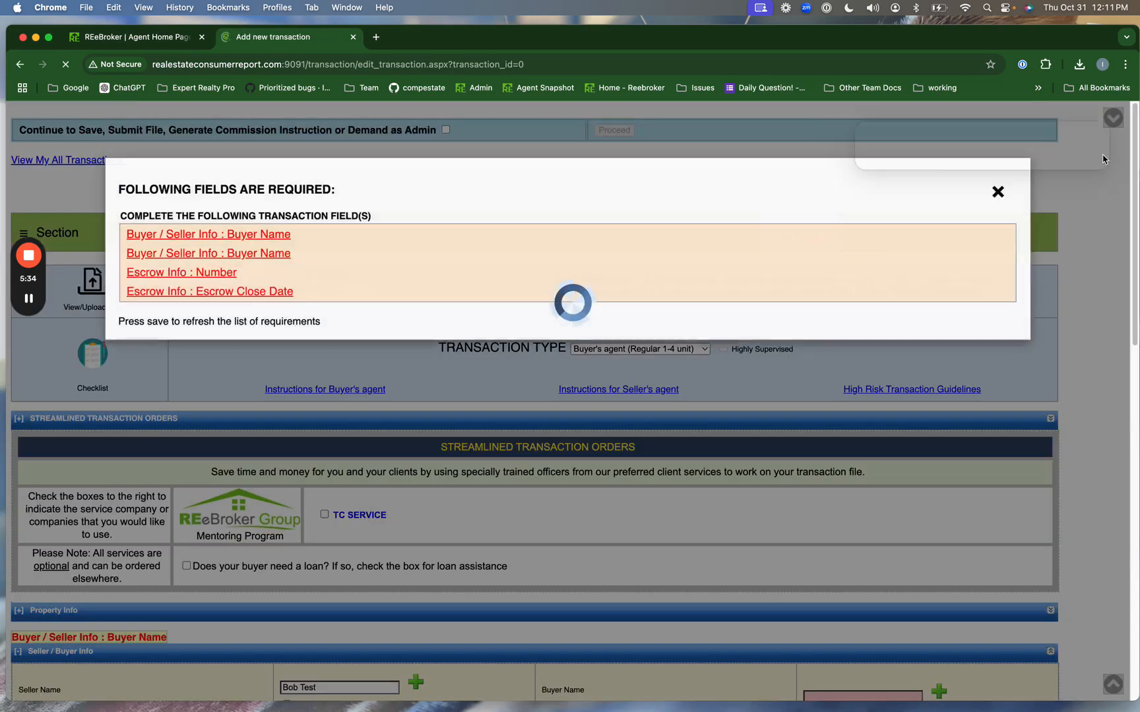
left_click(1090, 140)
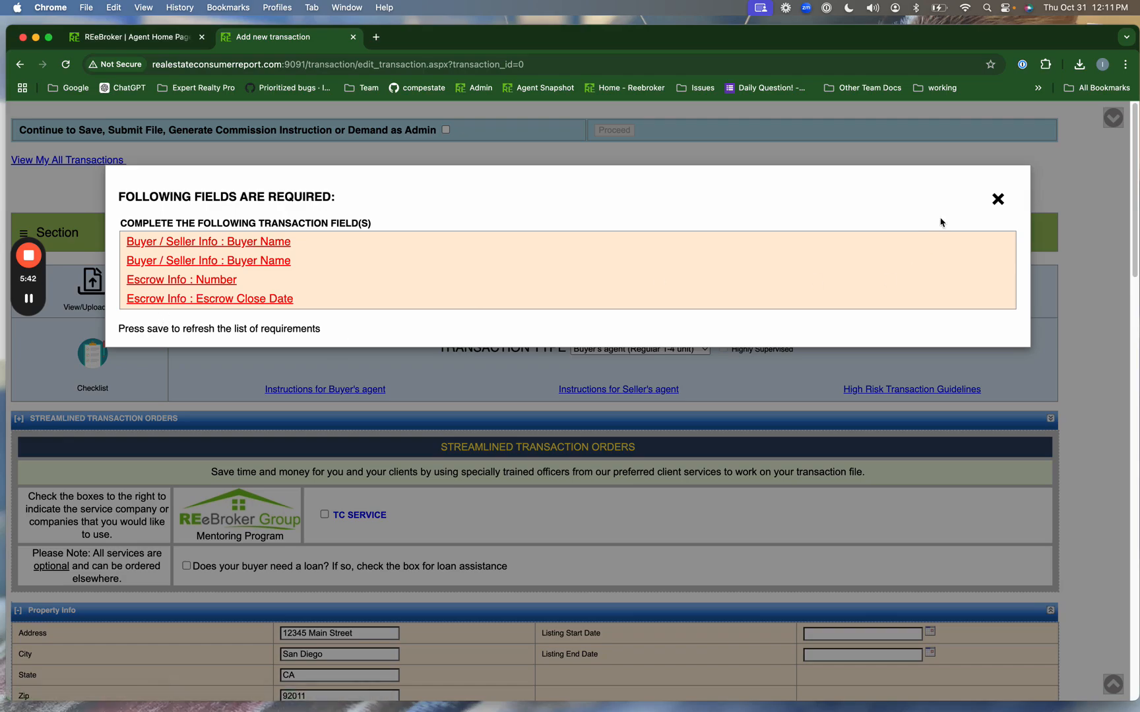
- Close the required-fields warning and re-enter the buyer's name
left_click(997, 201)
scroll(745, 263, "down", 10)
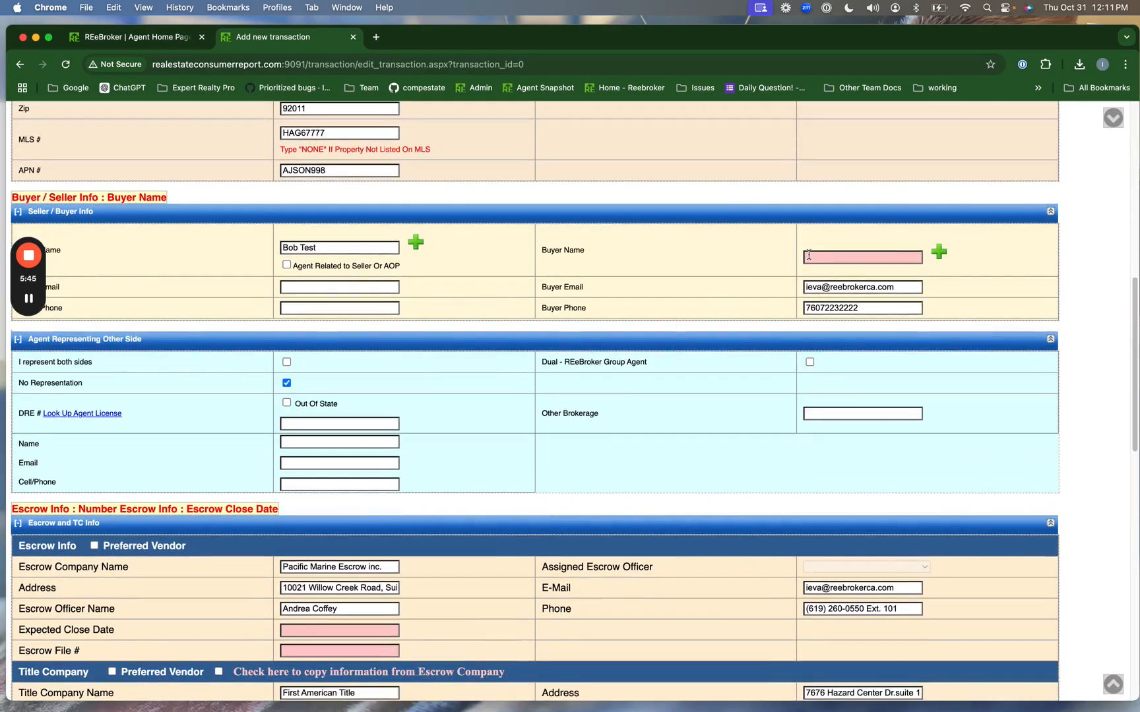
left_click(809, 255)
type("Sandy Test")
- Set Expected Close Date to 11/30/24 and Escrow File # to SAB-877
scroll(589, 376, "down", 3)
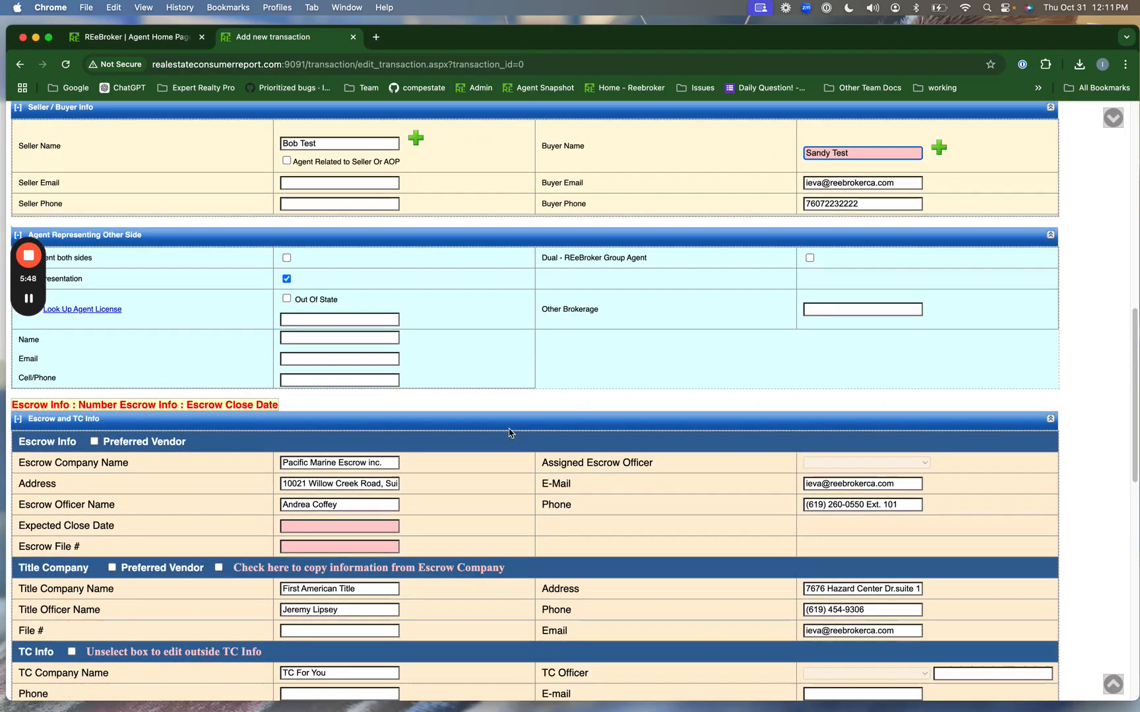
left_click(300, 527)
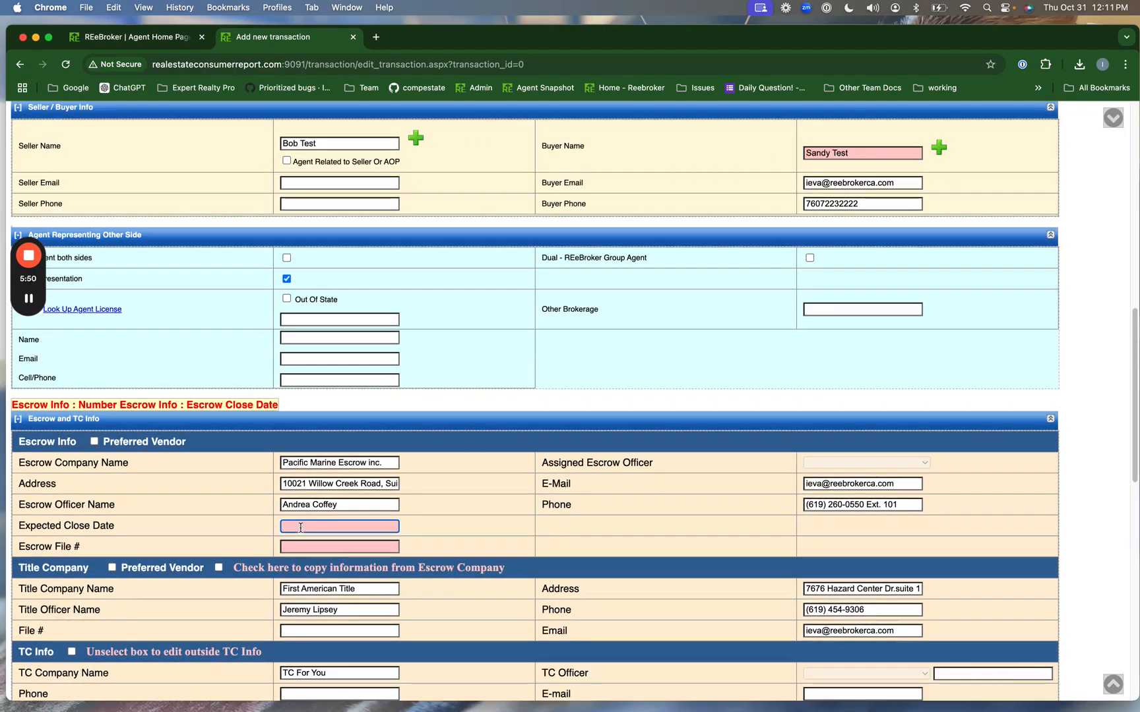
scroll(300, 528, "down", 2)
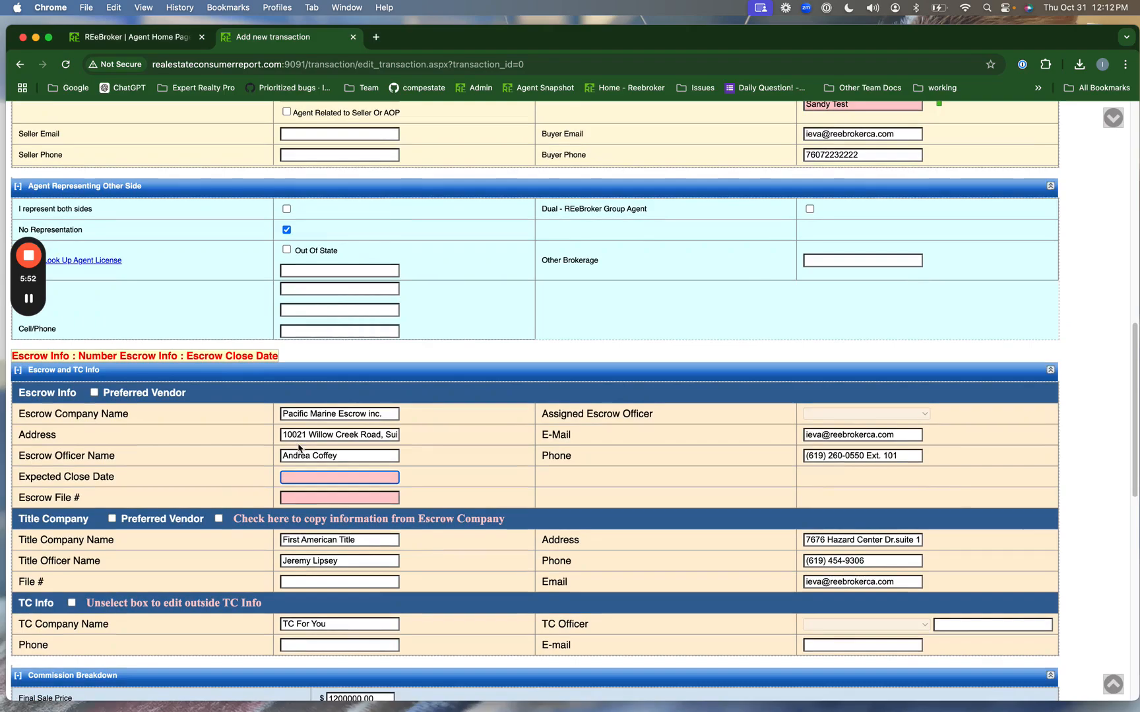
type("11/30/24")
key("Tab")
type("S")
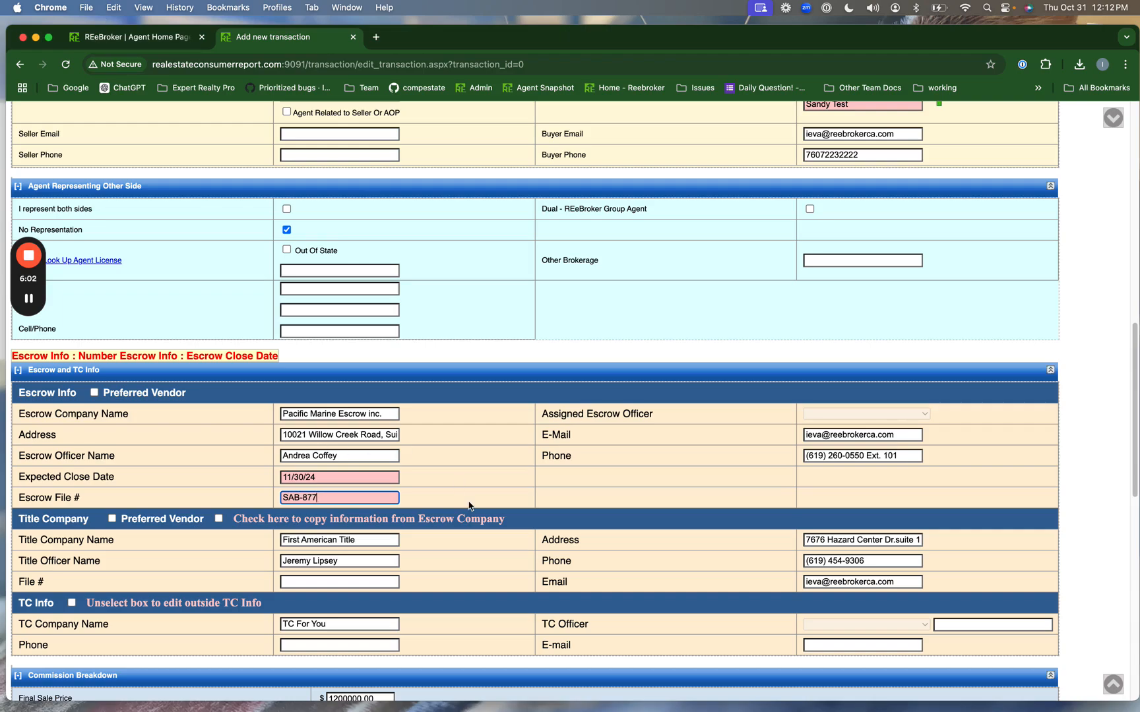
scroll(468, 500, "down", 1)
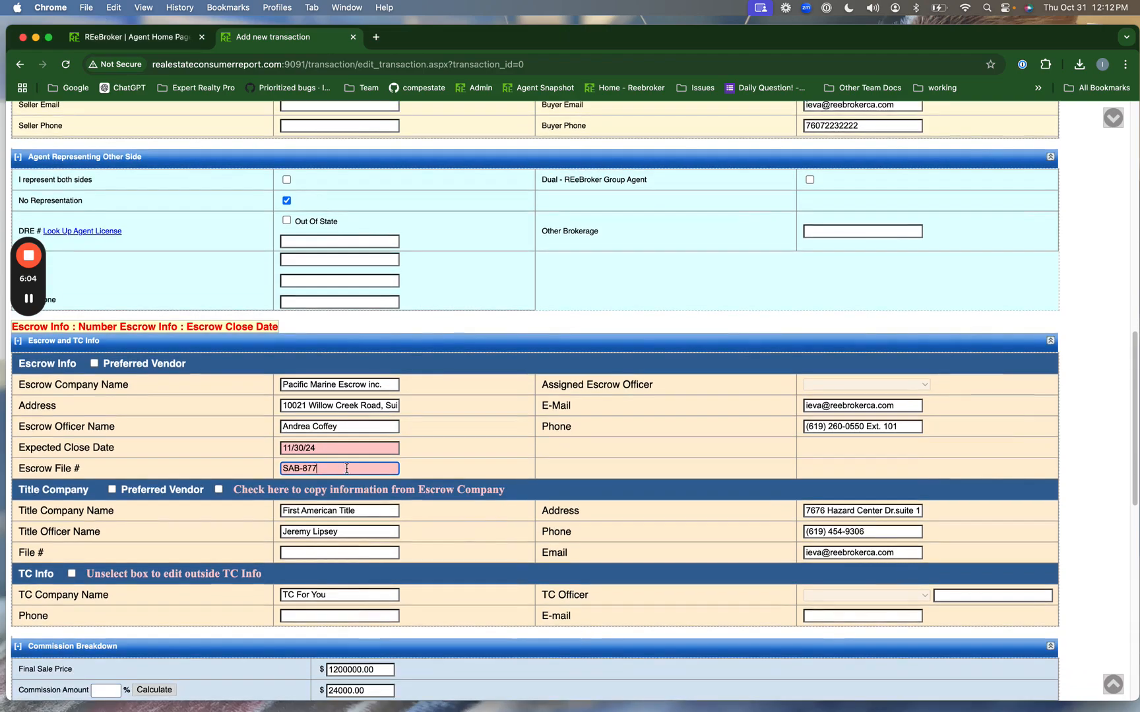
scroll(481, 468, "down", 8)
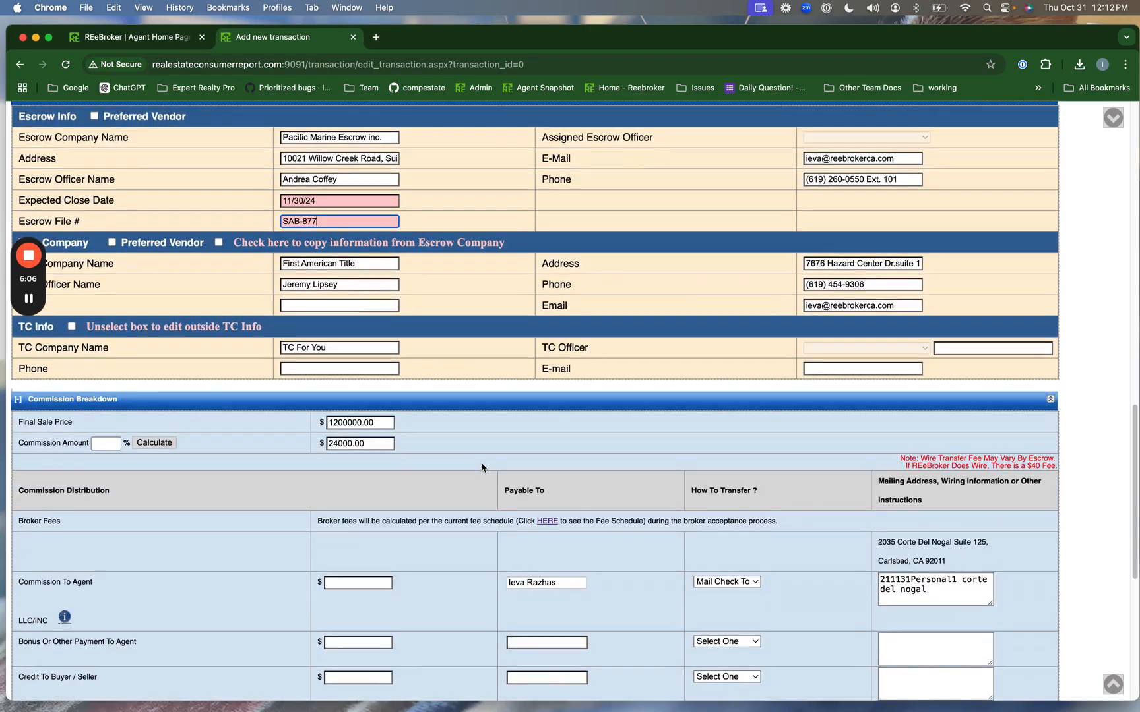
scroll(481, 467, "down", 12)
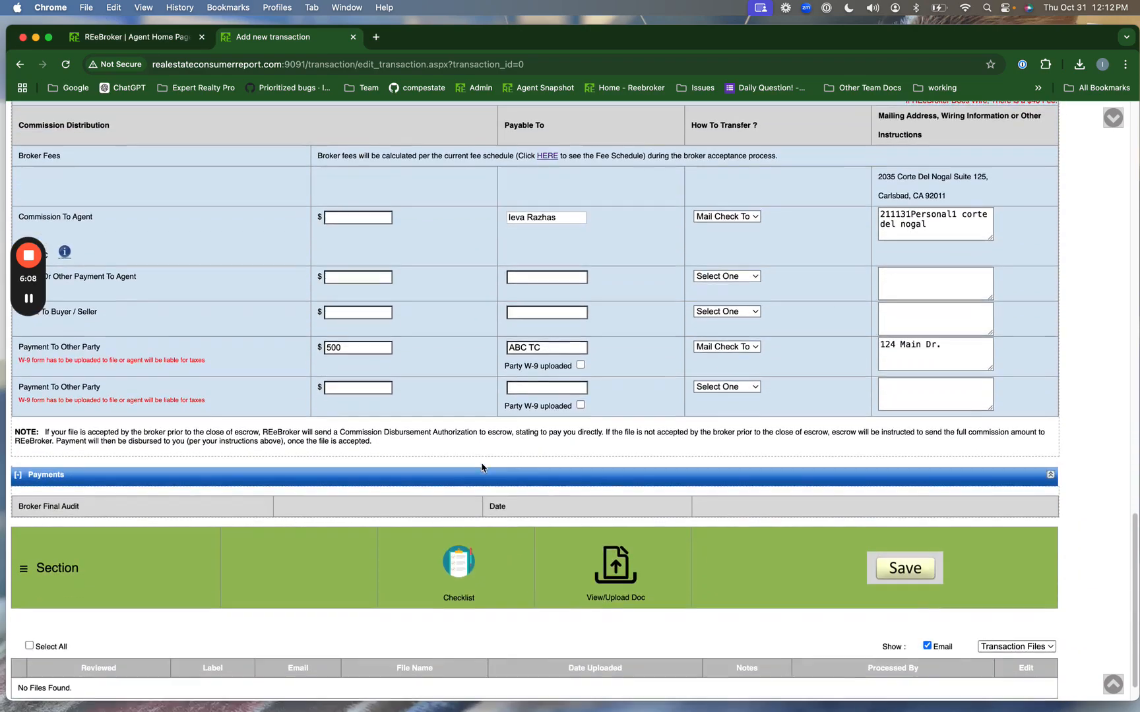
- Save, acknowledging the Lead Disclosure and Association notices, to create transaction TID39127
left_click(922, 583)
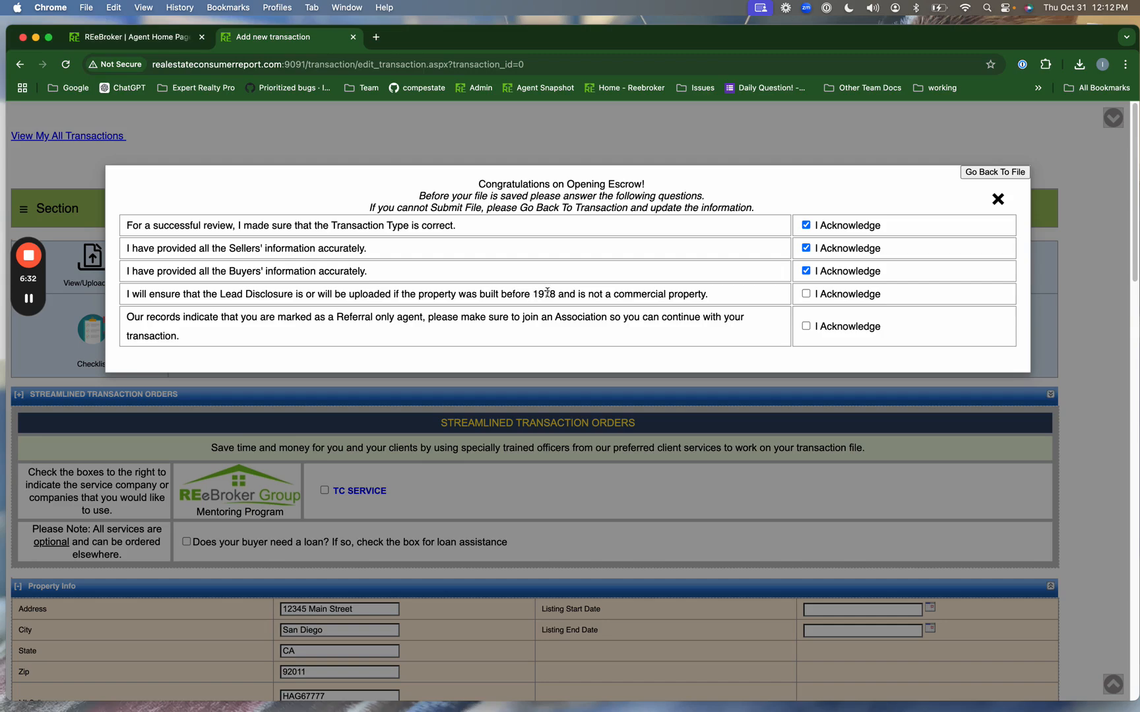
left_click(806, 294)
left_click_drag(128, 314, 182, 339)
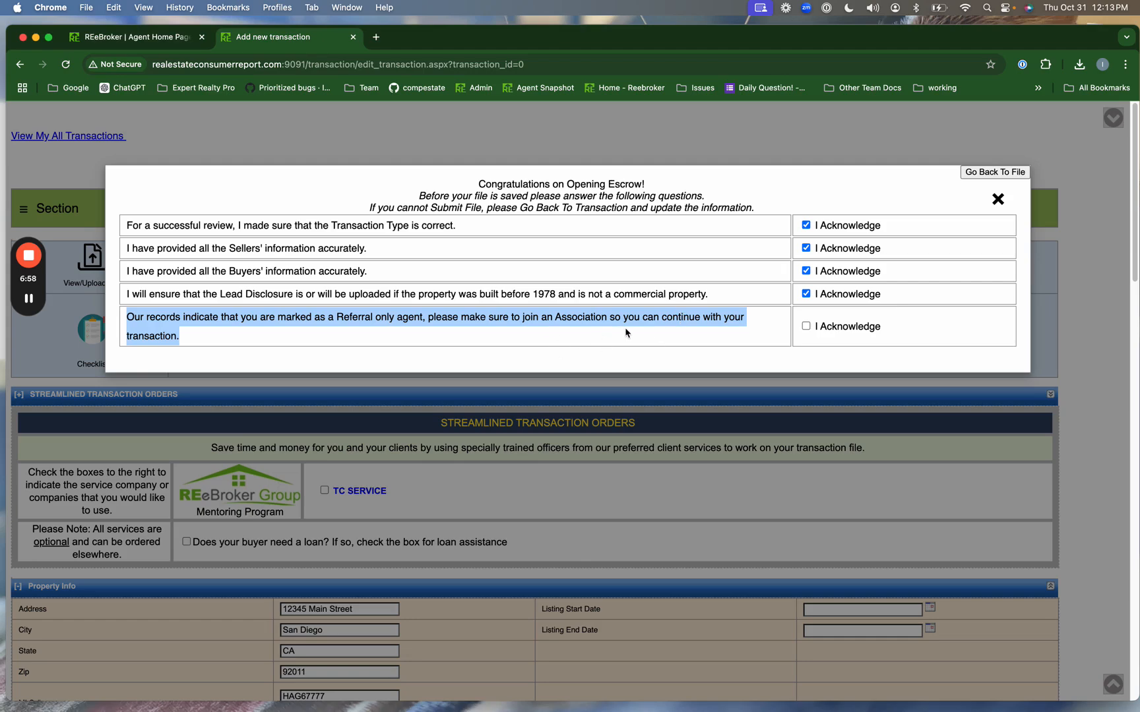
left_click(806, 327)
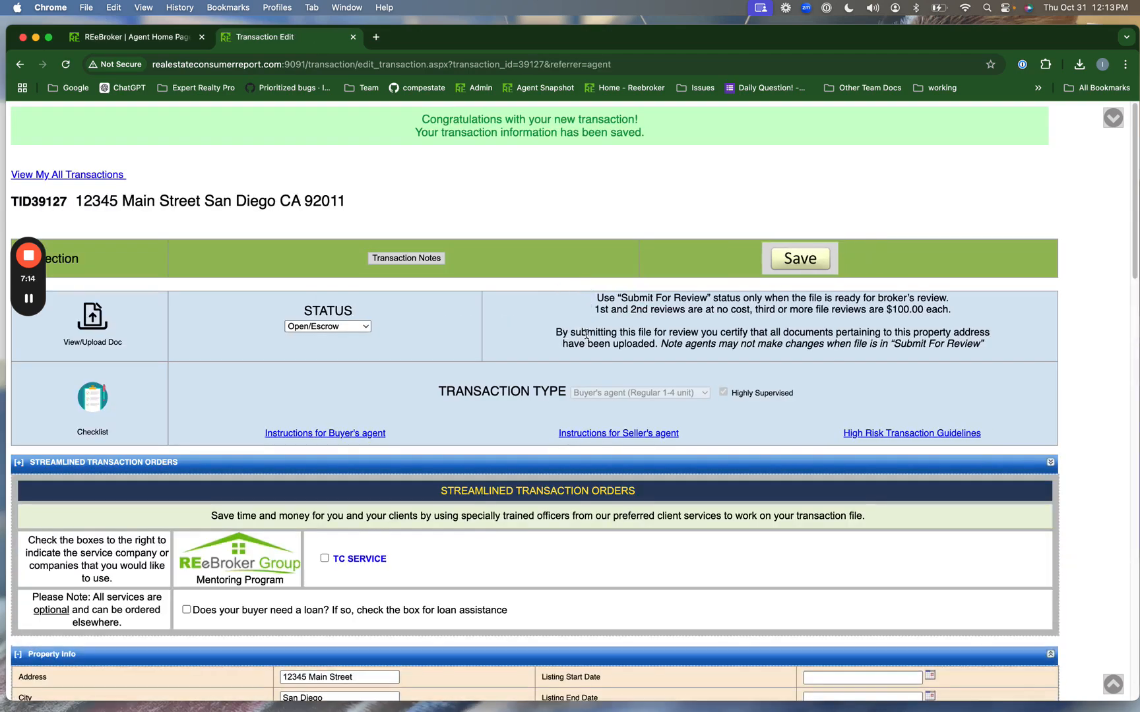
- Highlight the transaction-saved confirmation, then open the Upload Forms page for TID39127
left_click_drag(419, 119, 660, 149)
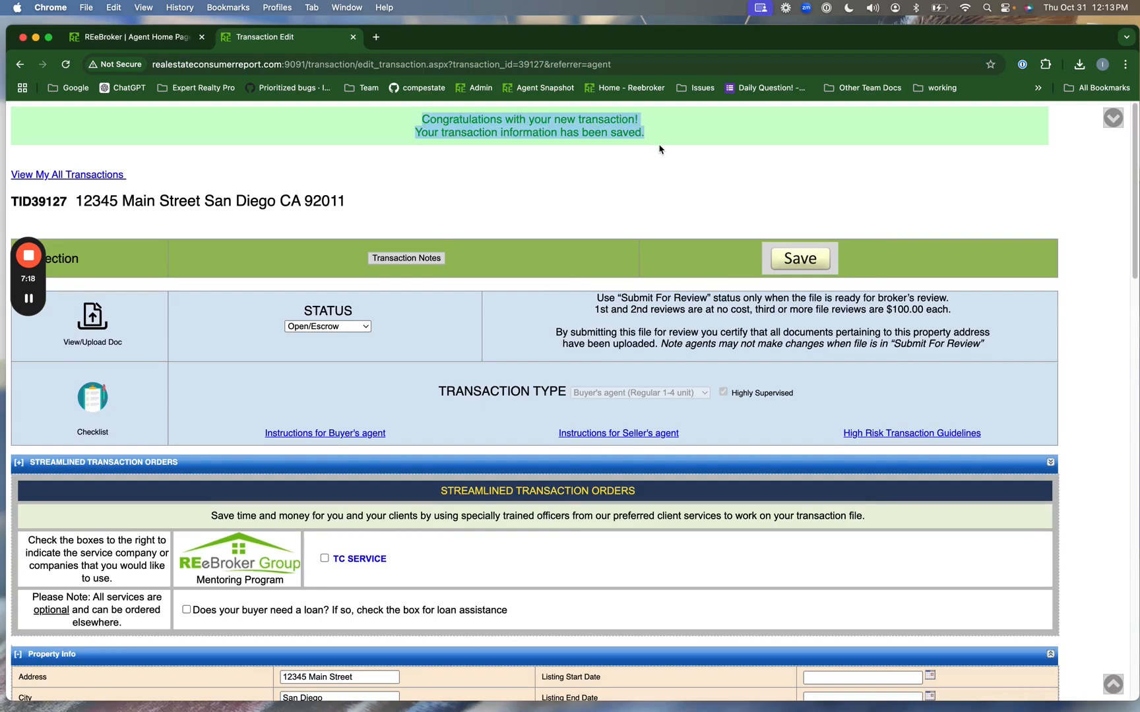
left_click(572, 171)
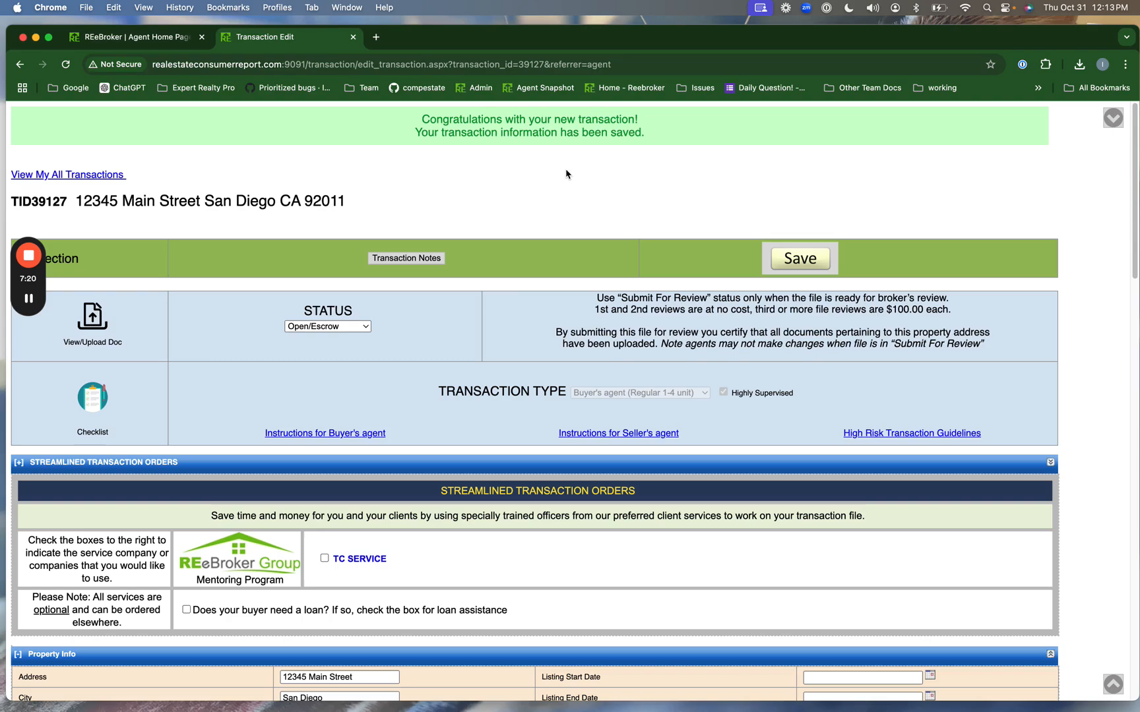
left_click(101, 323)
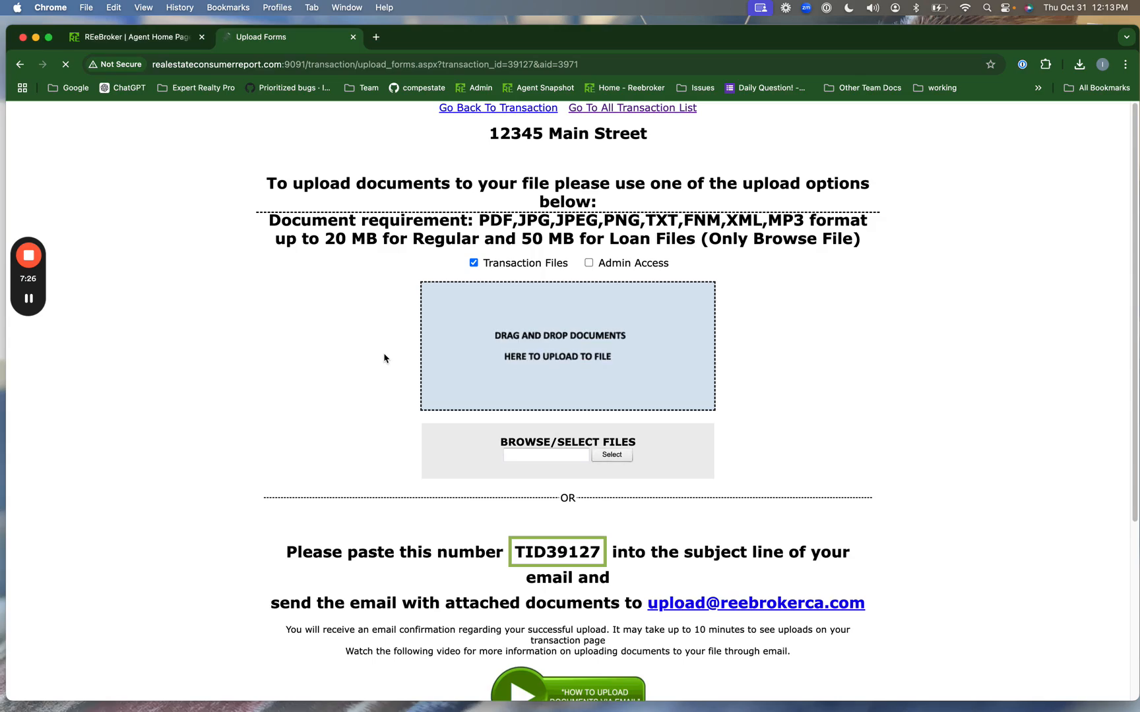
- Review the file-upload and e-mail options and select the transaction number TID39127
scroll(555, 339, "down", 3)
scroll(555, 339, "up", 1)
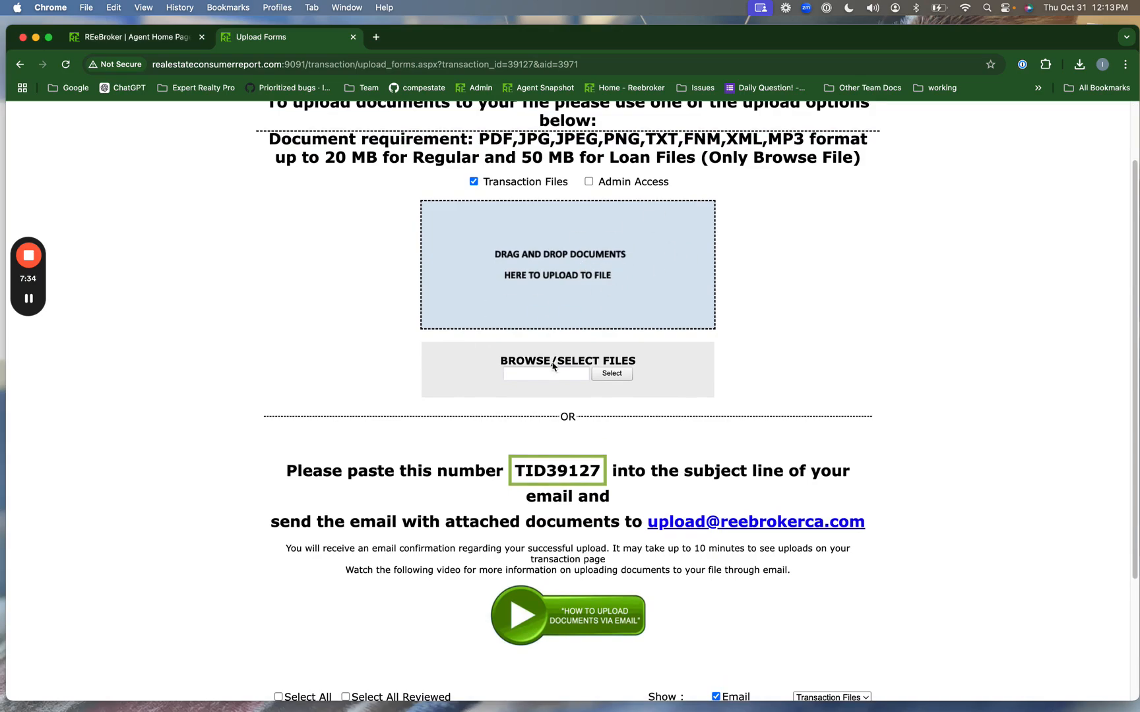
scroll(518, 469, "down", 2)
double_click(557, 392)
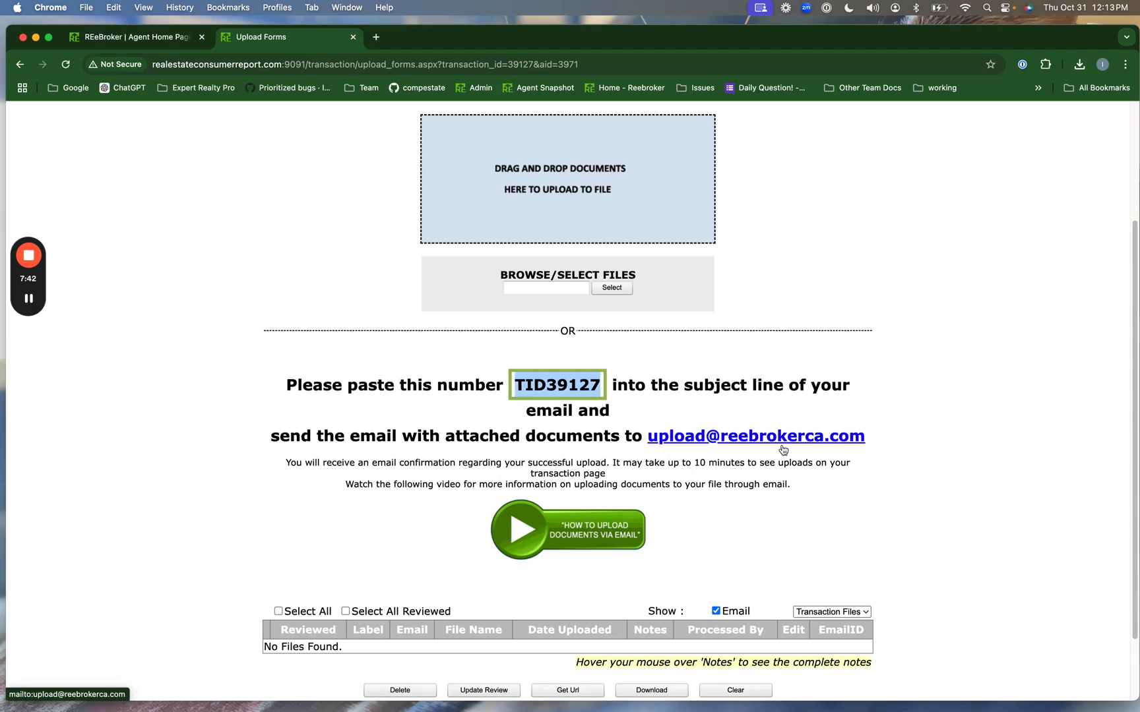
- Go back to My Transactions, where TID39127 at 12345 Main Street is listed first
scroll(480, 420, "up", 1)
scroll(481, 420, "up", 1)
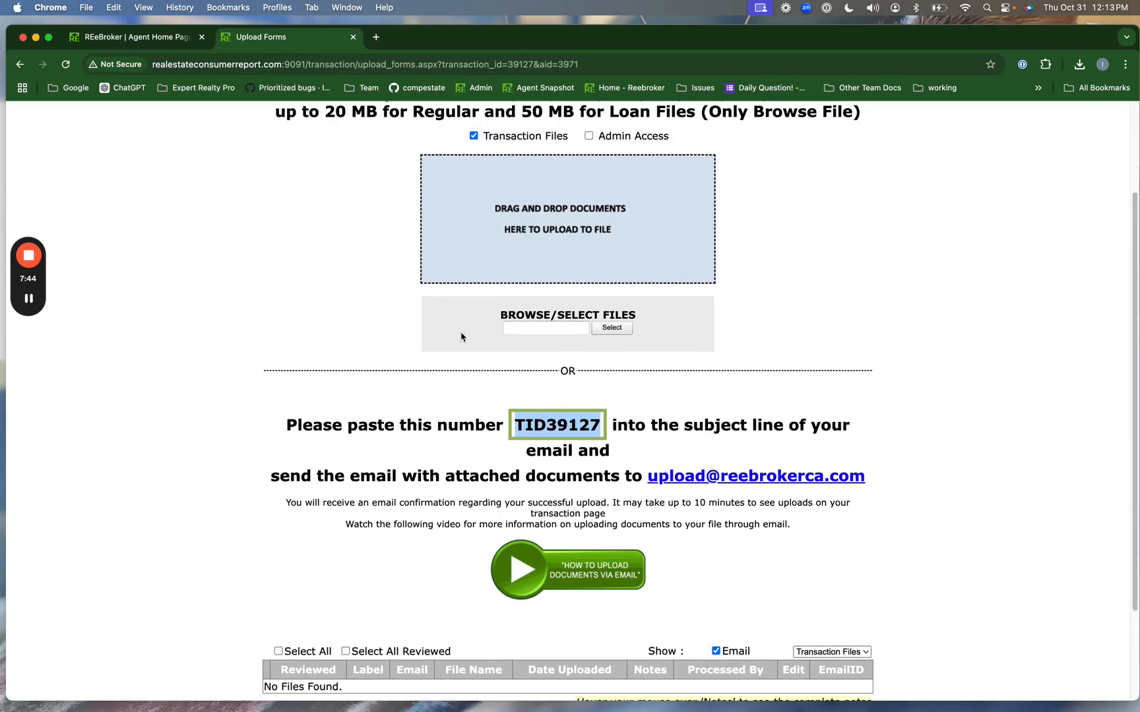
scroll(461, 313, "up", 4)
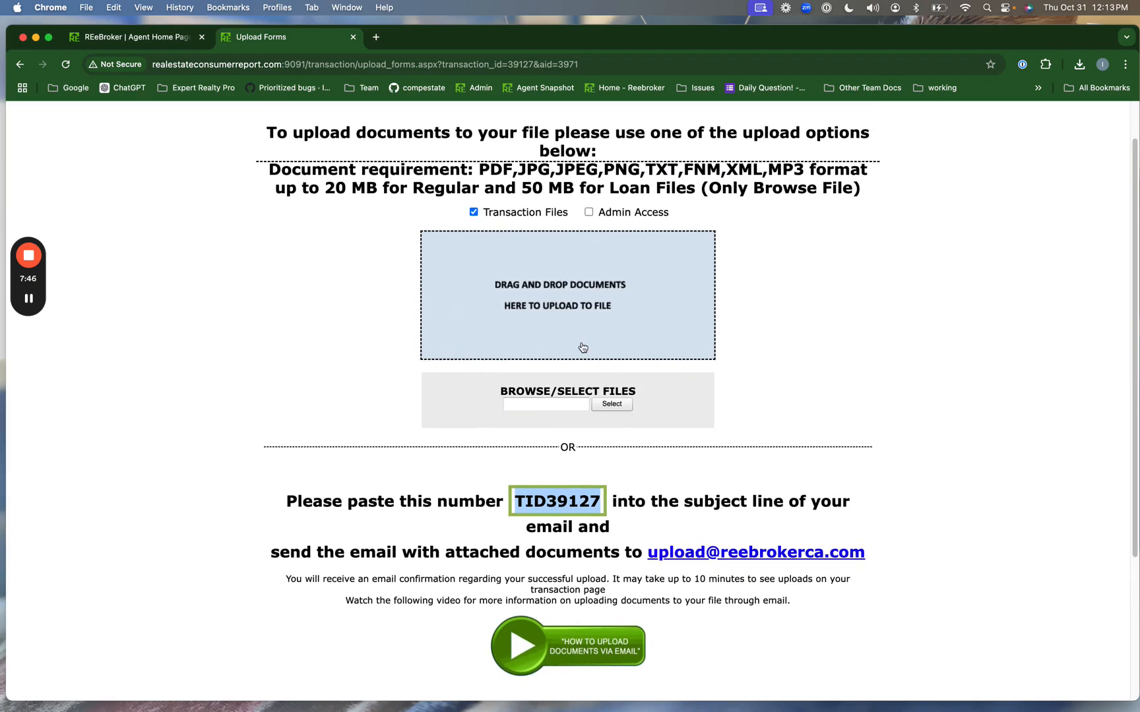
scroll(571, 352, "up", 3)
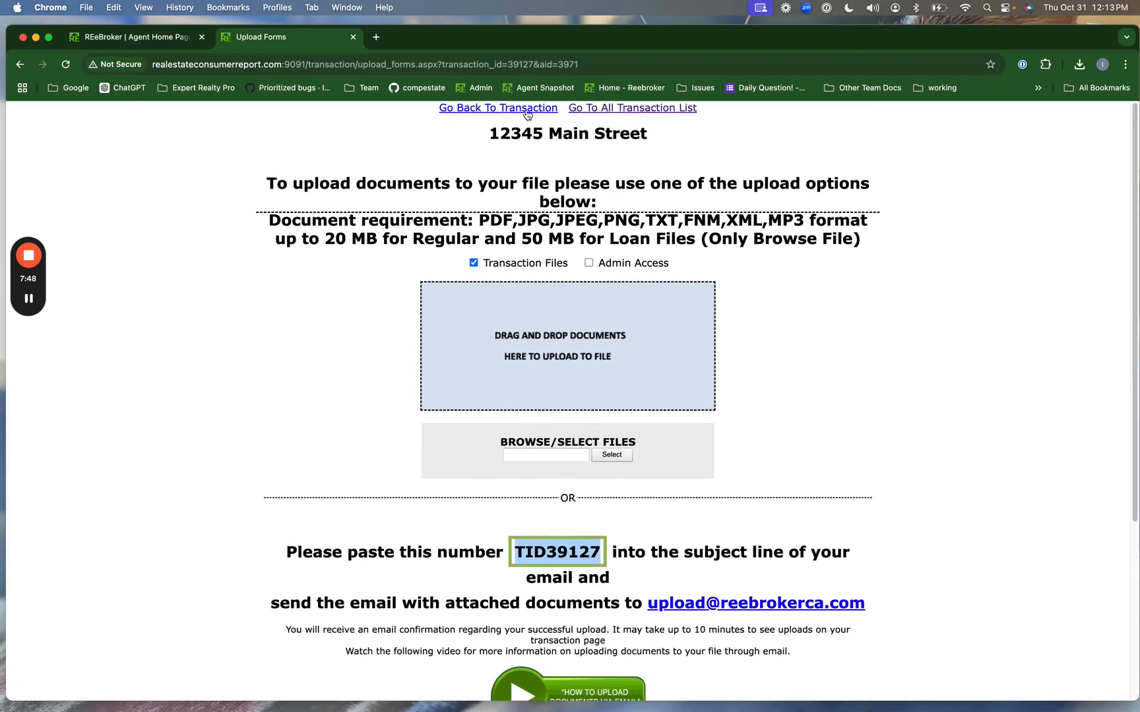
left_click(527, 111)
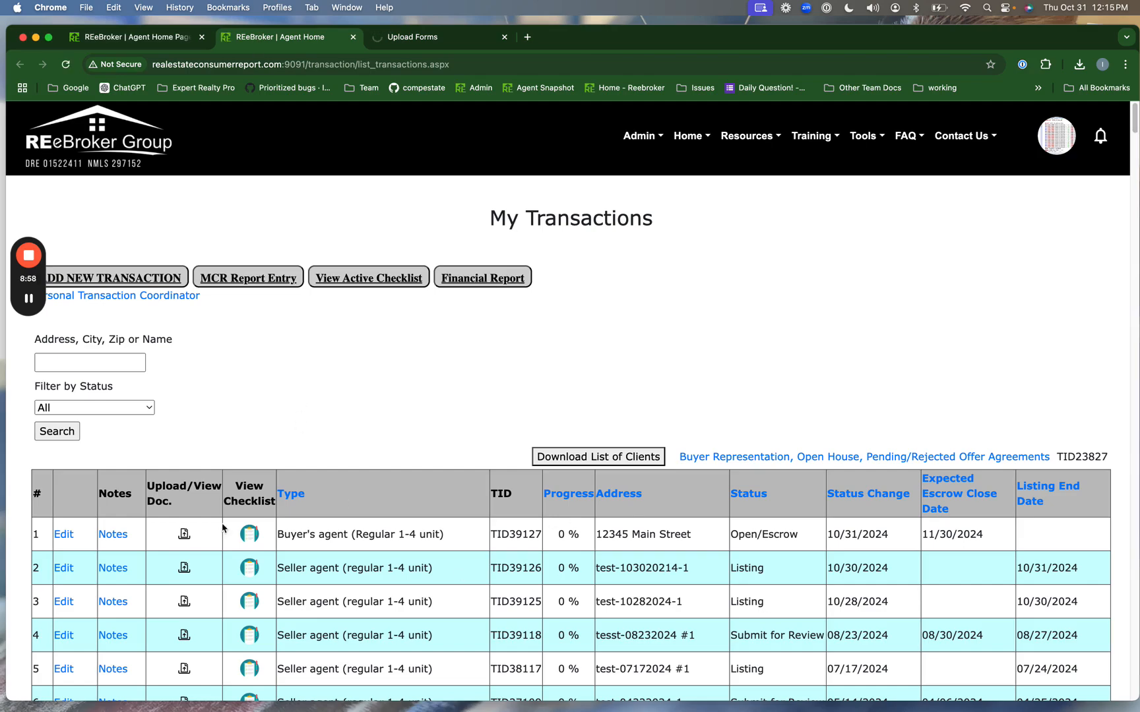
- Open the 12345 Main Street checklist and scroll through its mandatory forms
left_click(248, 534)
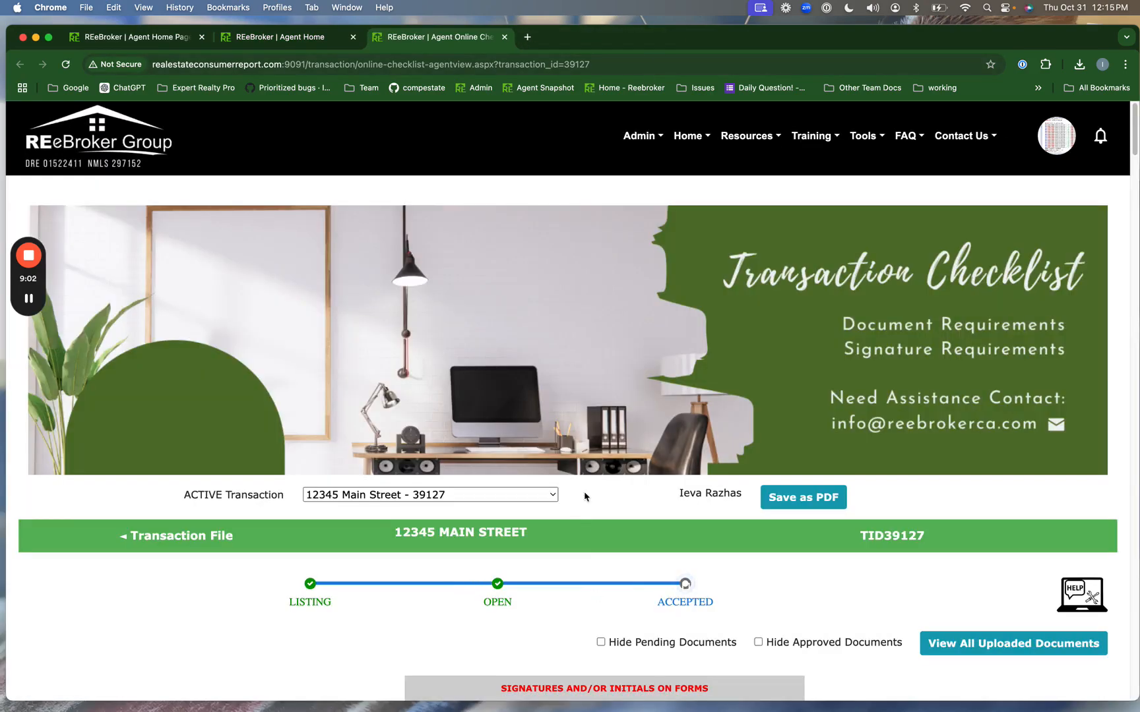
scroll(587, 521, "down", 5)
scroll(581, 524, "down", 2)
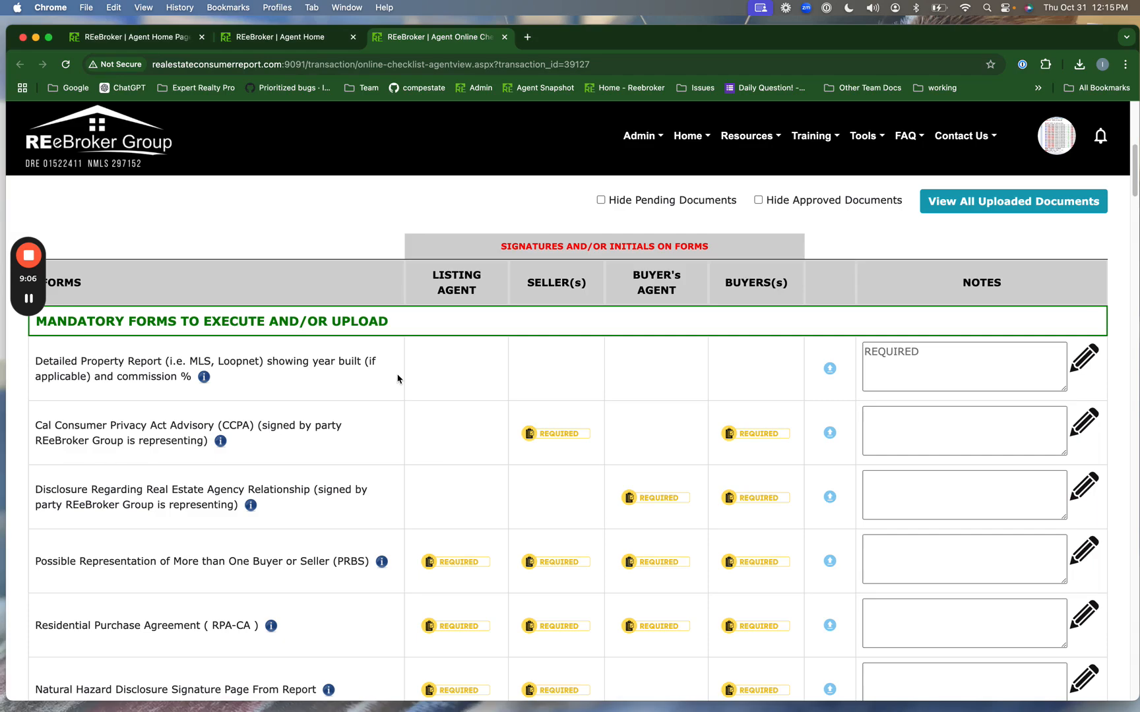
scroll(397, 379, "down", 2)
left_click_drag(104, 217, 395, 231)
left_click(394, 231)
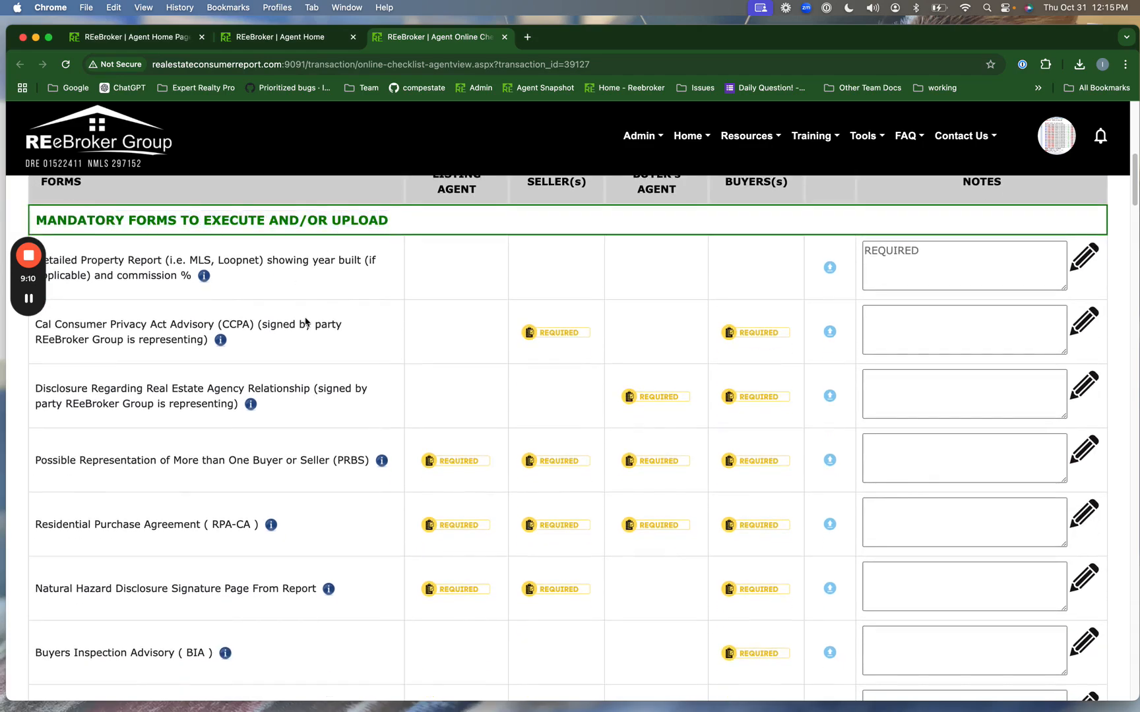
scroll(306, 322, "down", 2)
scroll(305, 322, "down", 1)
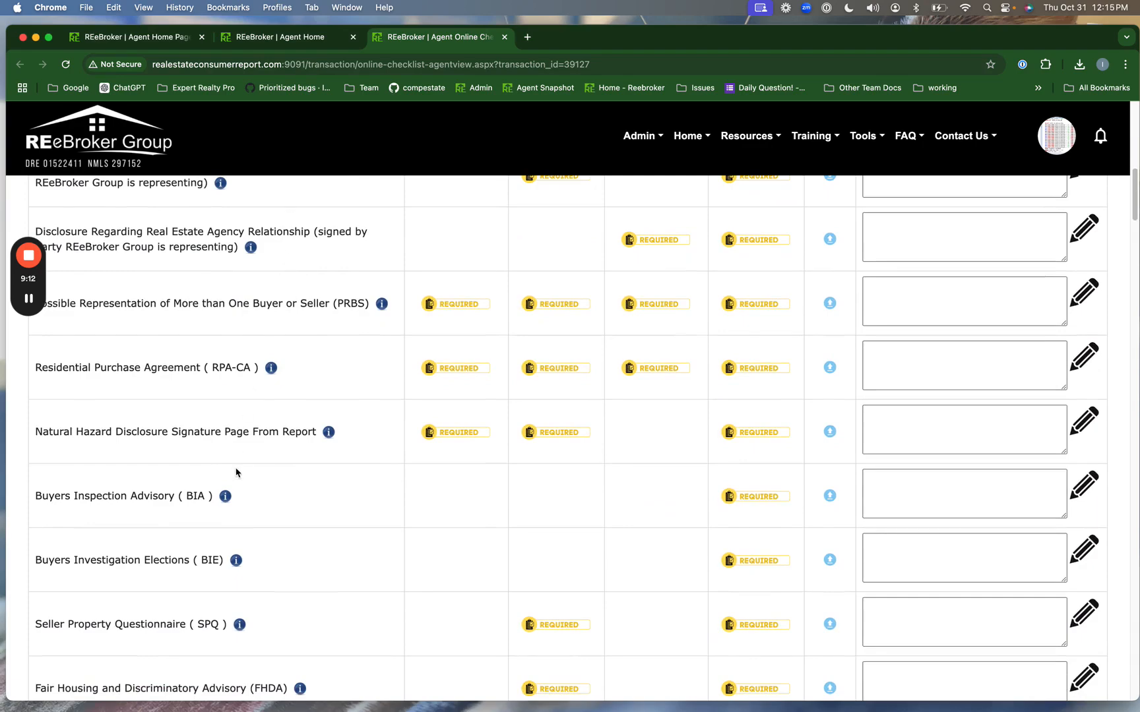
scroll(270, 454, "up", 3)
- View and close the descriptions of the Detailed Property Report and CCPA forms
left_click(206, 262)
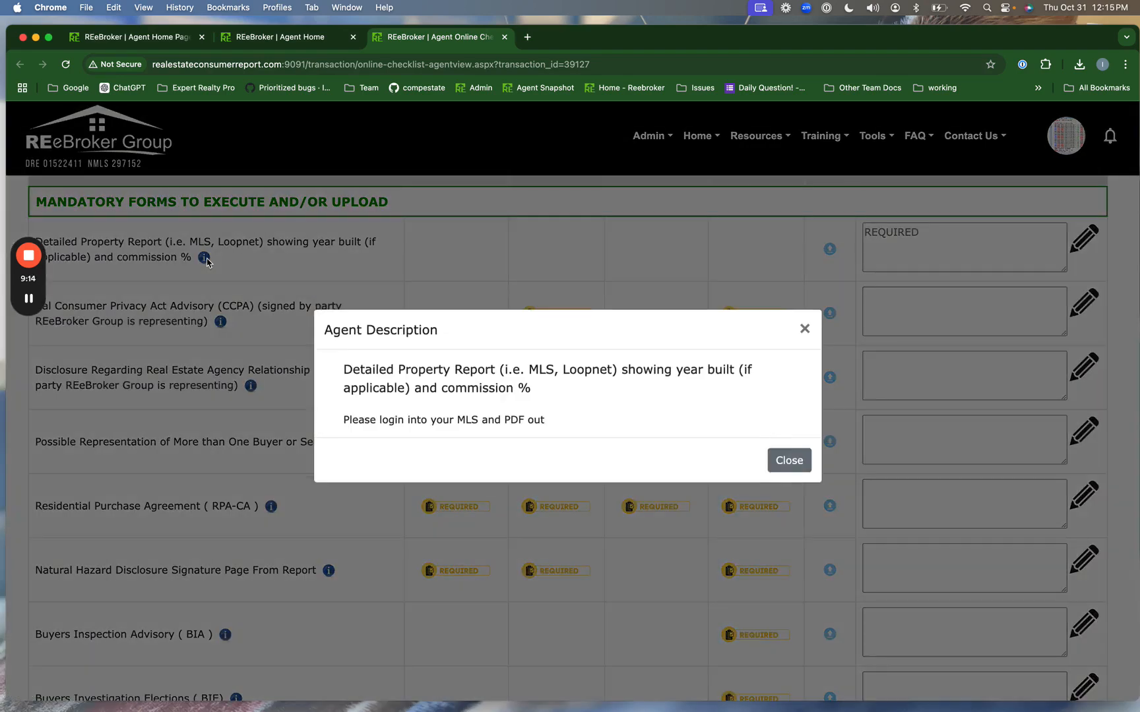
left_click(804, 335)
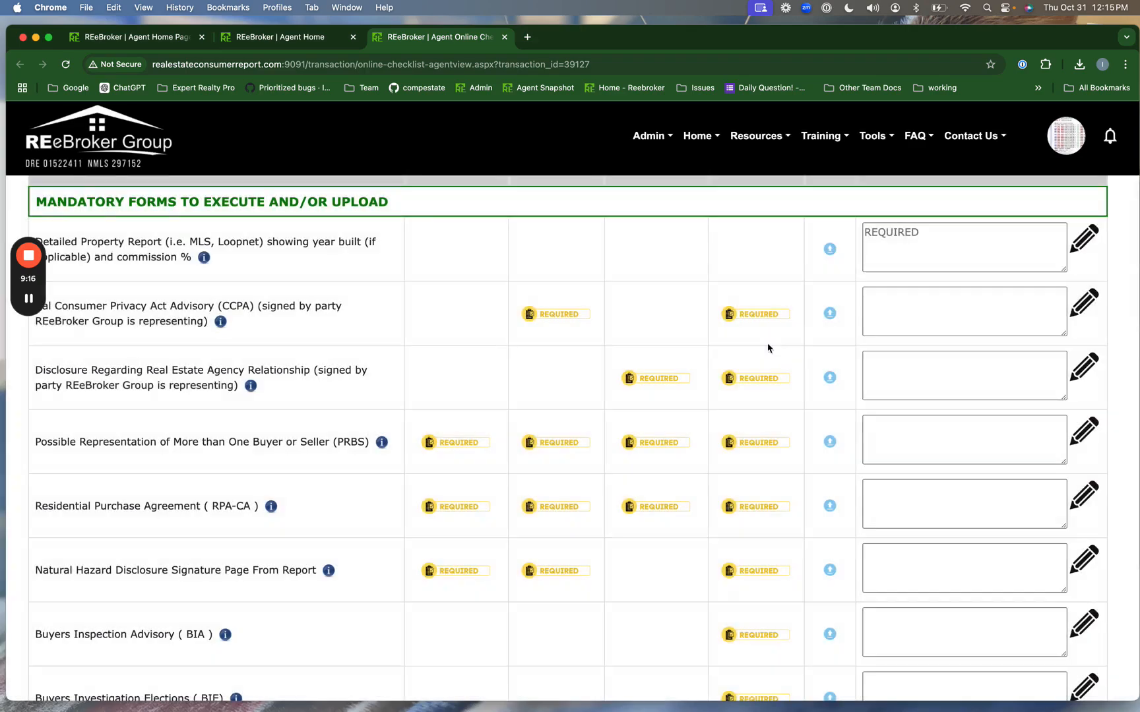
left_click(220, 322)
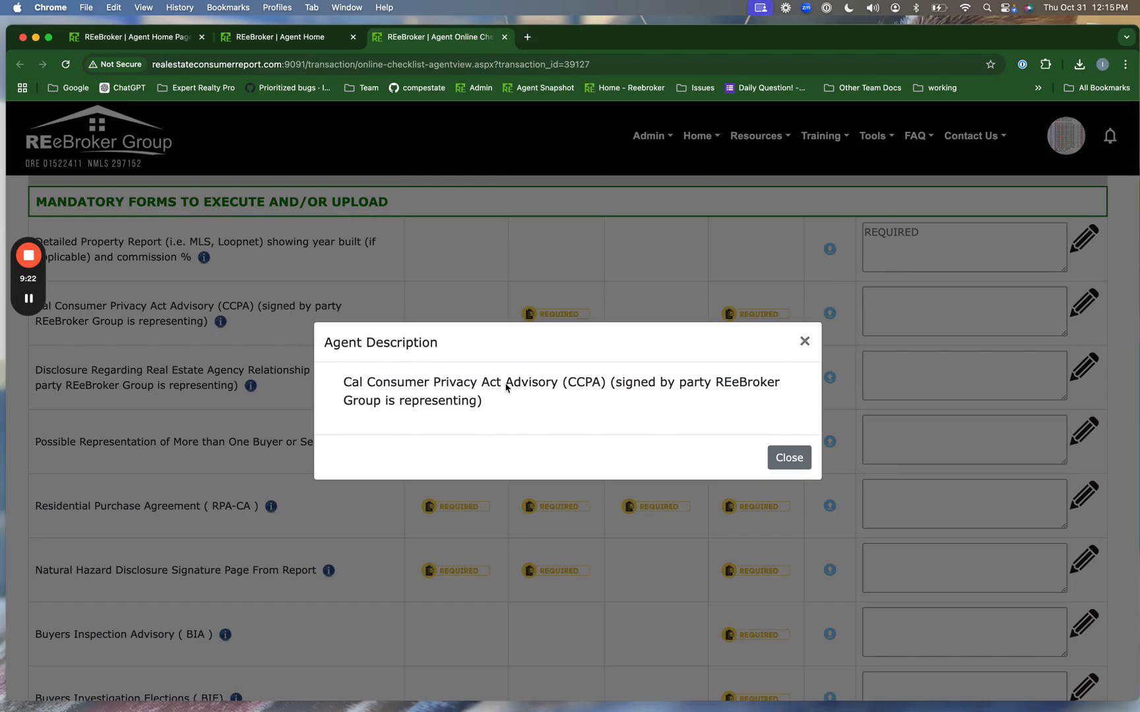
left_click(804, 341)
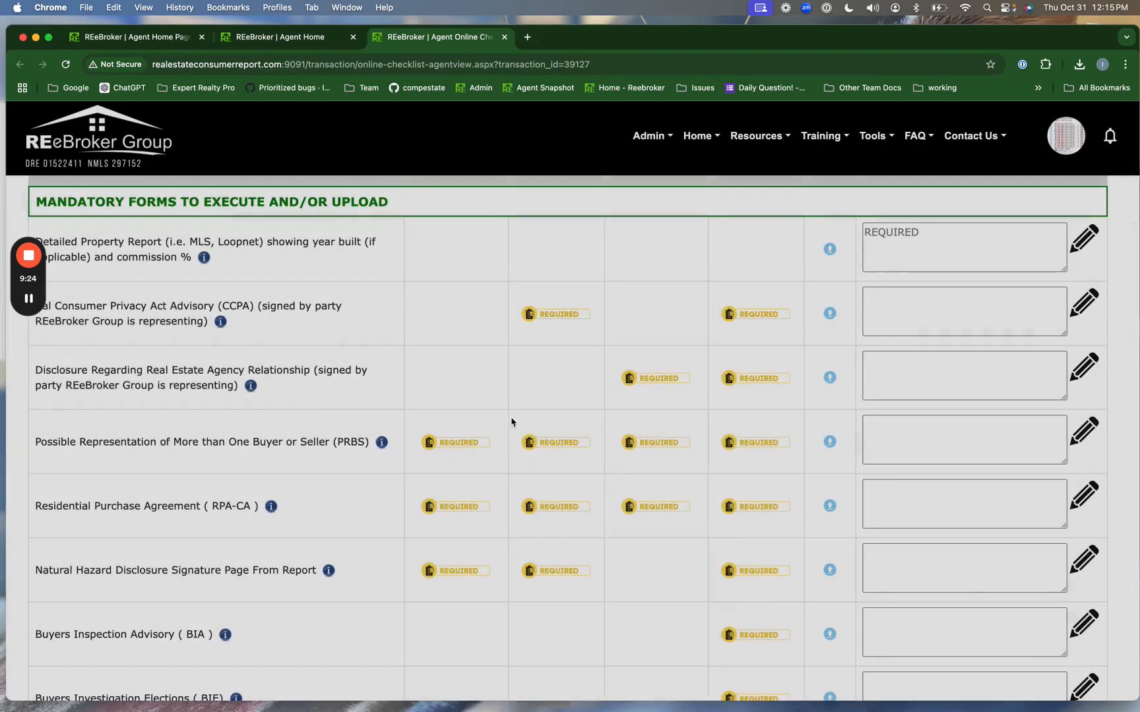
- Review the remaining forms, open and close the CCPA form's notes, and return to the top
scroll(319, 495, "down", 3)
scroll(319, 497, "down", 10)
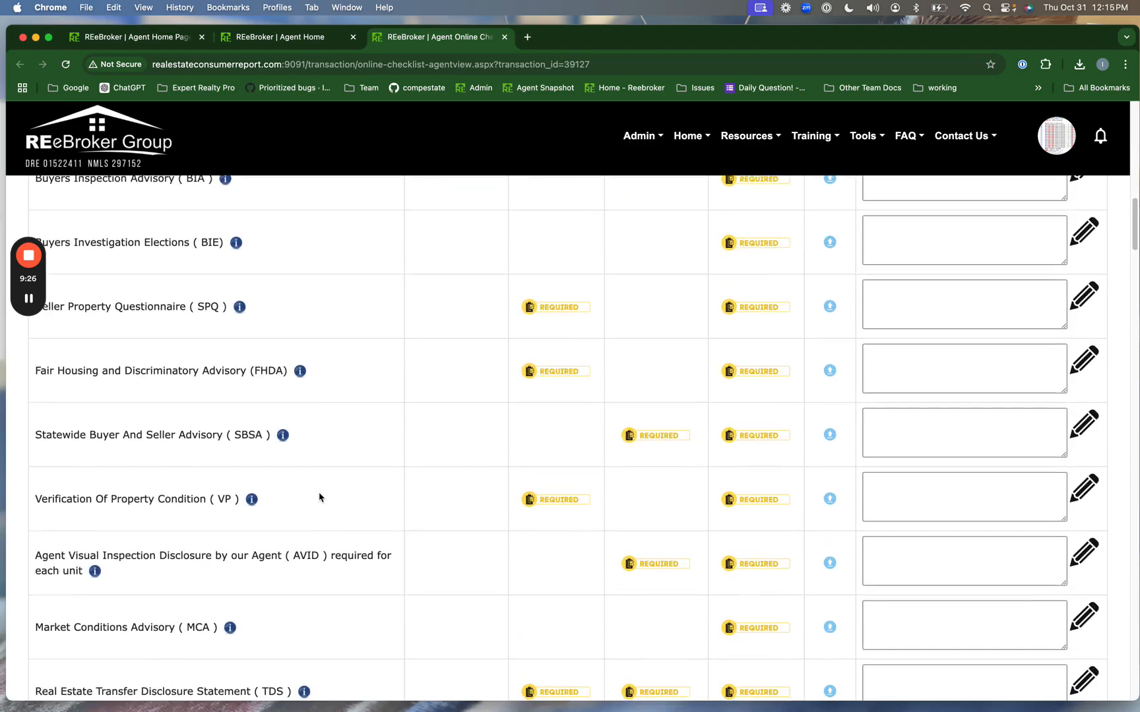
scroll(319, 496, "down", 4)
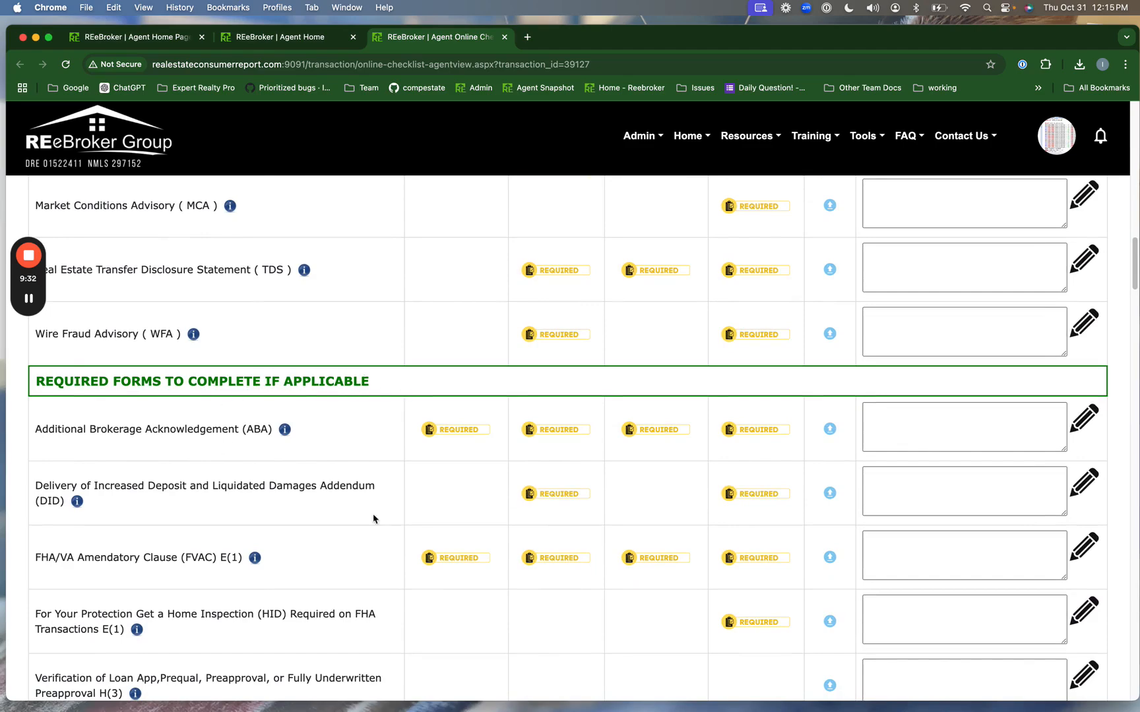
scroll(350, 575, "down", 3)
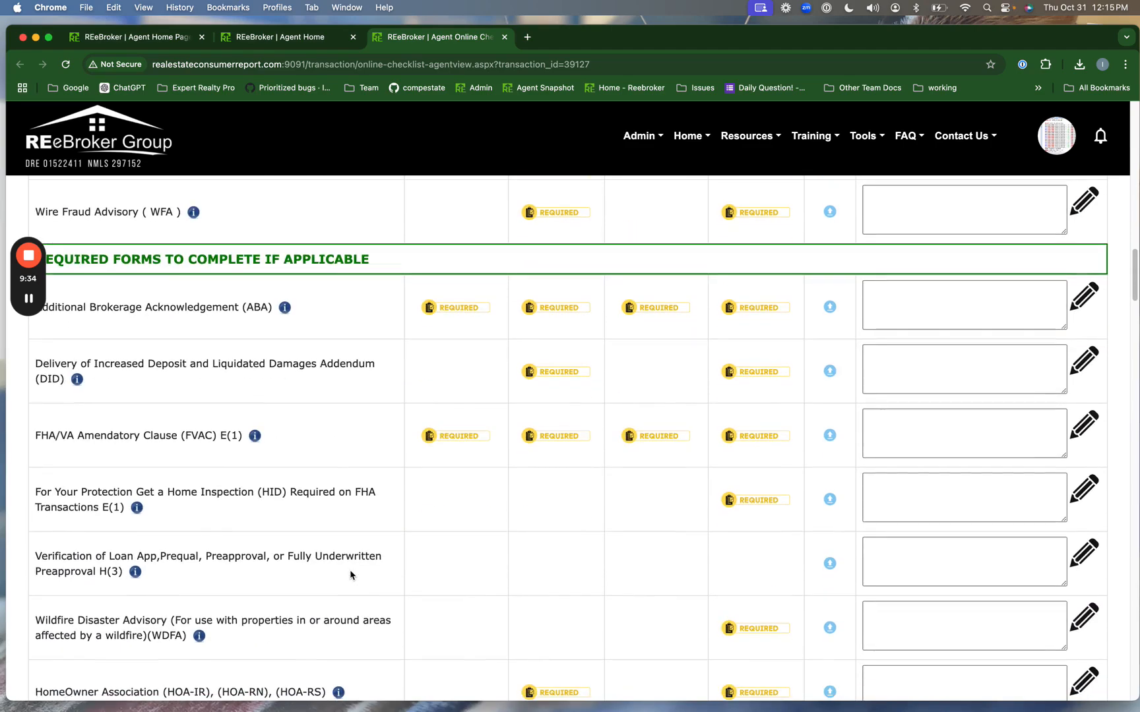
scroll(351, 575, "up", 1)
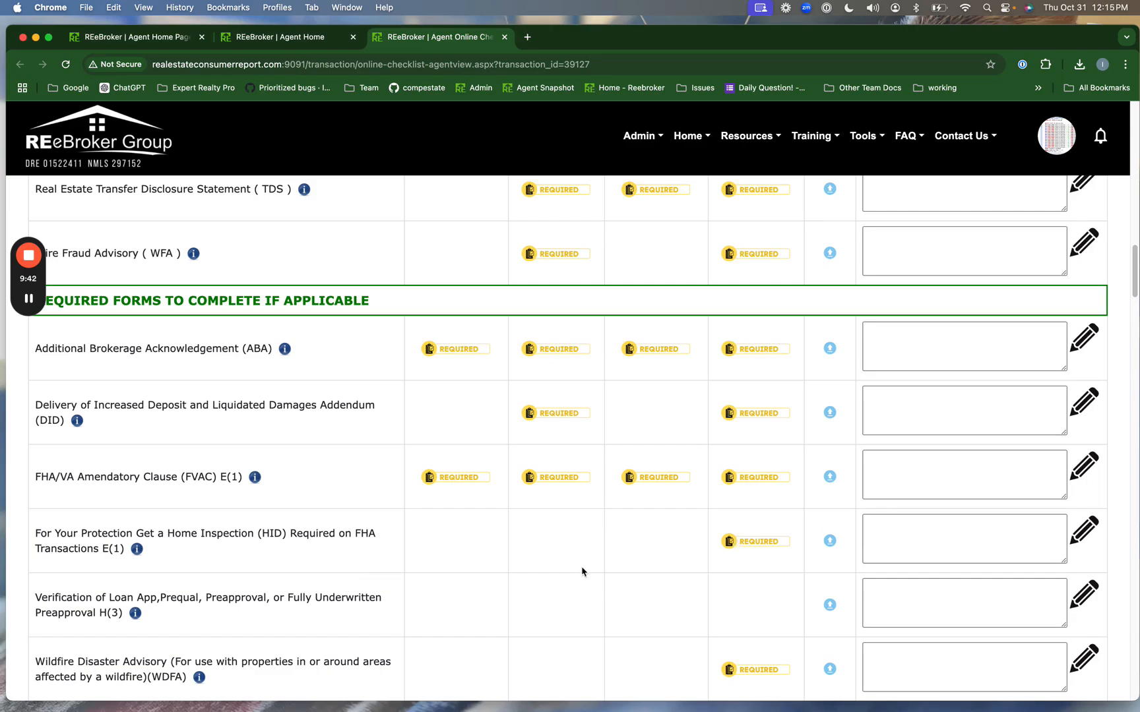
scroll(585, 551, "down", 5)
scroll(582, 571, "up", 20)
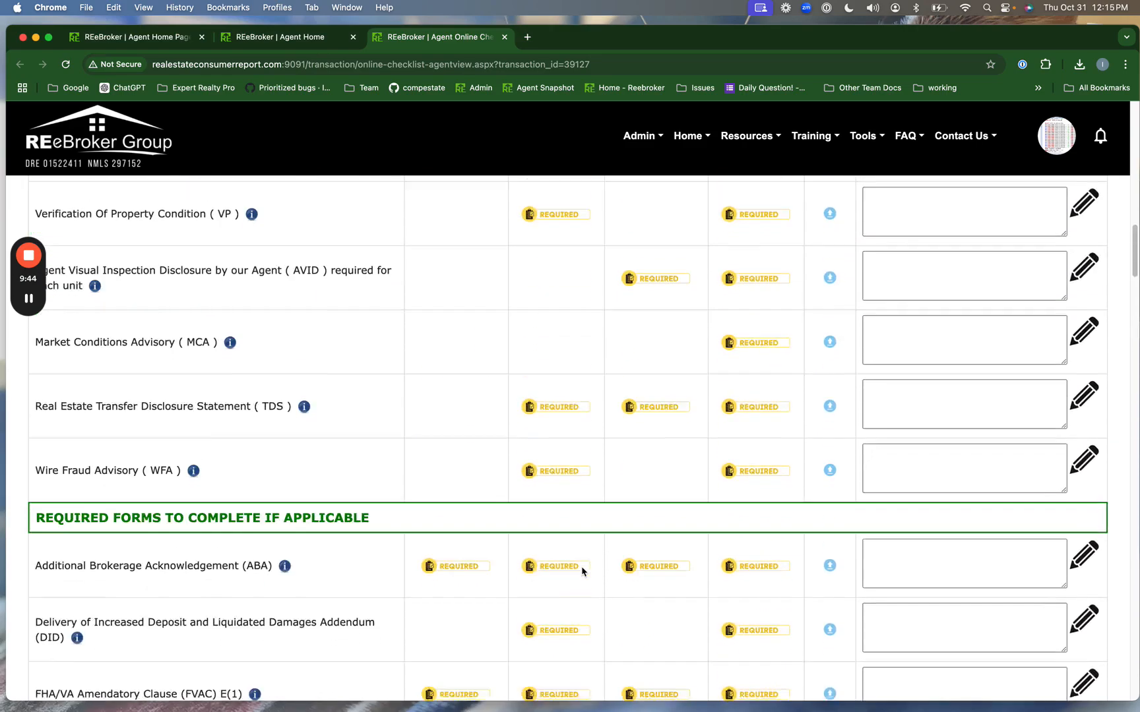
scroll(574, 440, "up", 11)
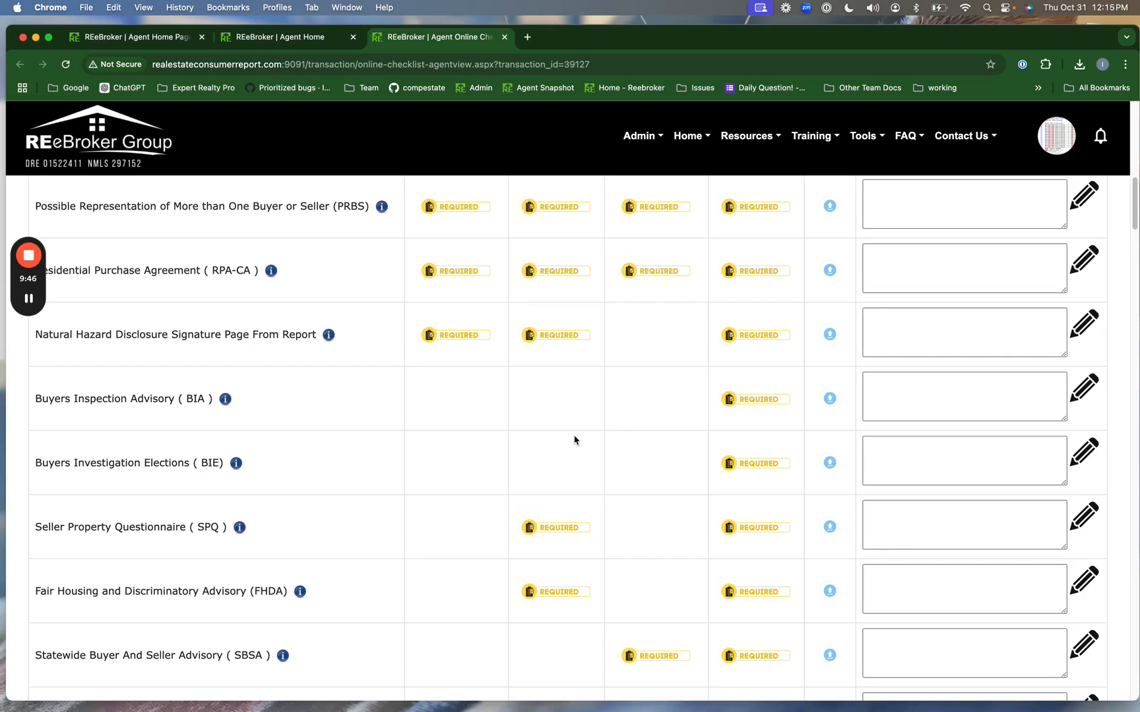
scroll(574, 440, "up", 2)
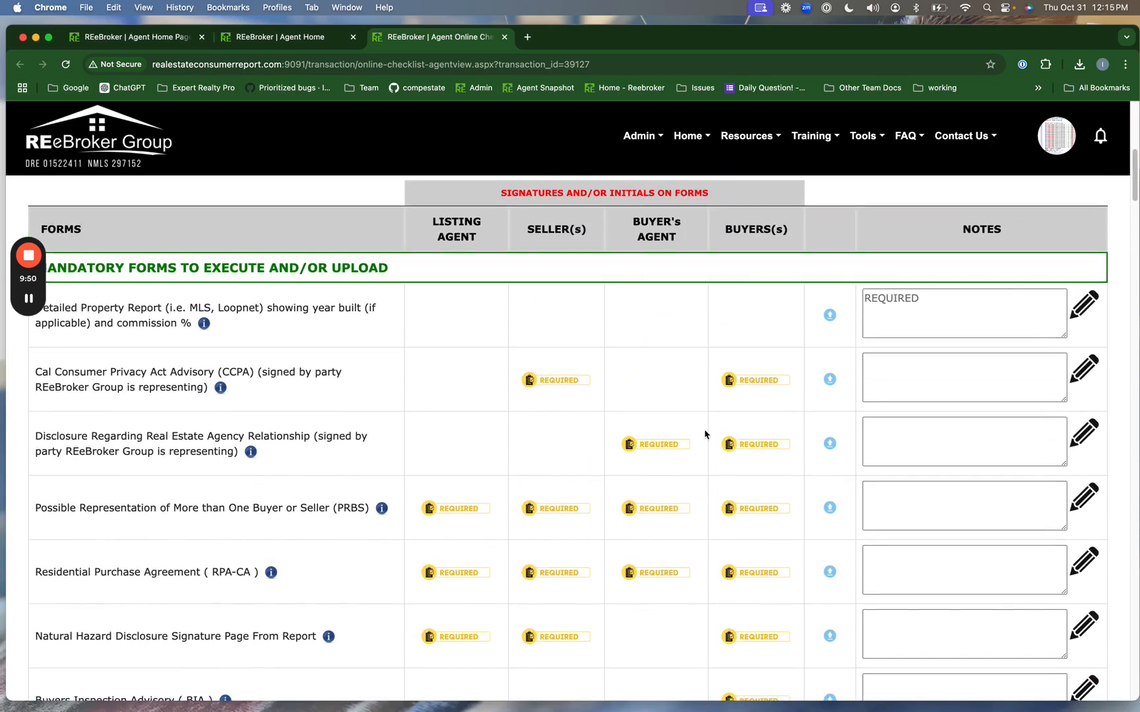
scroll(779, 473, "down", 5)
scroll(780, 475, "up", 2)
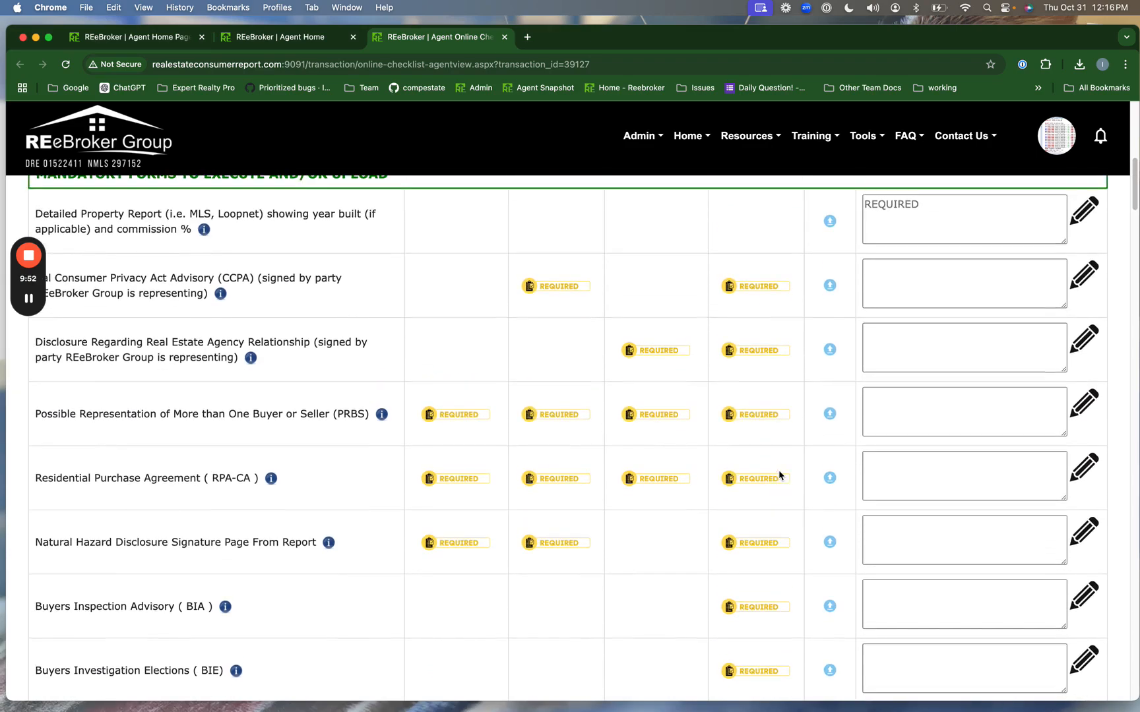
left_click(979, 305)
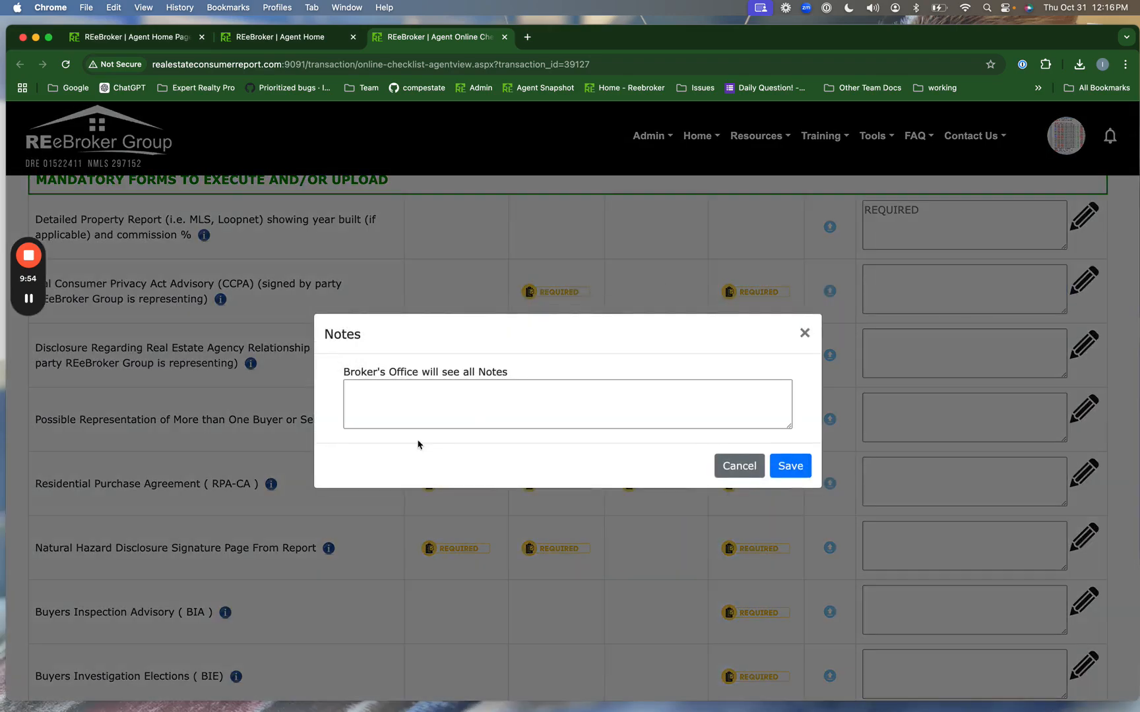
left_click(804, 333)
scroll(857, 326, "up", 4)
scroll(927, 328, "up", 3)
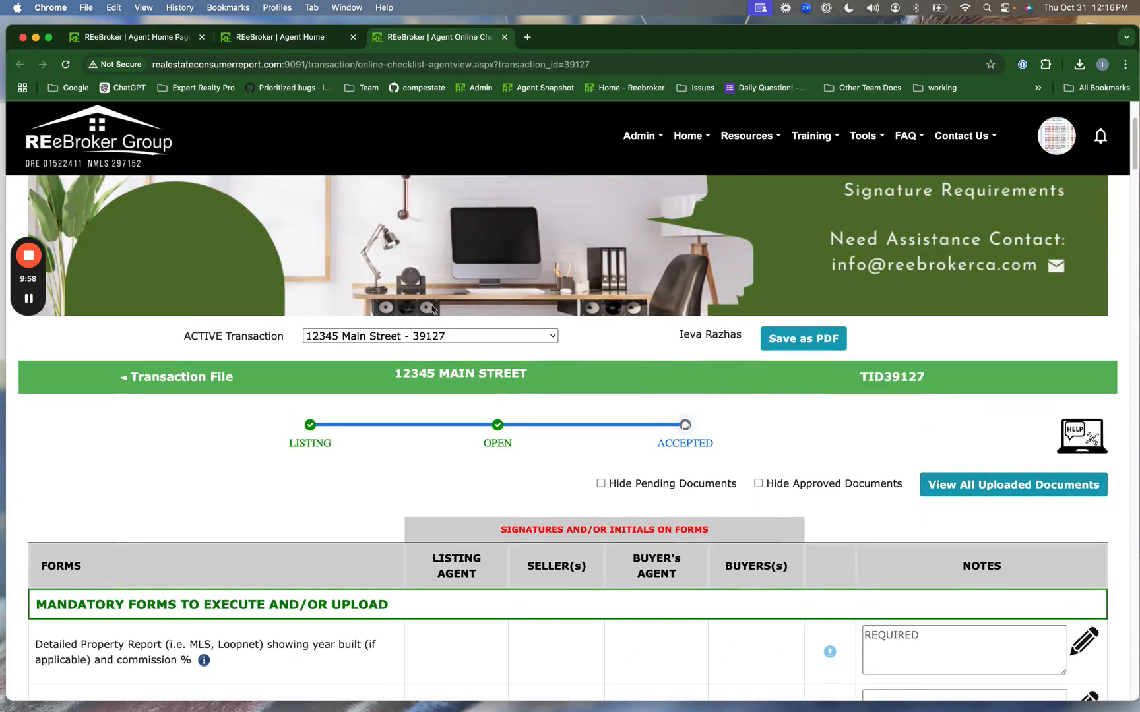